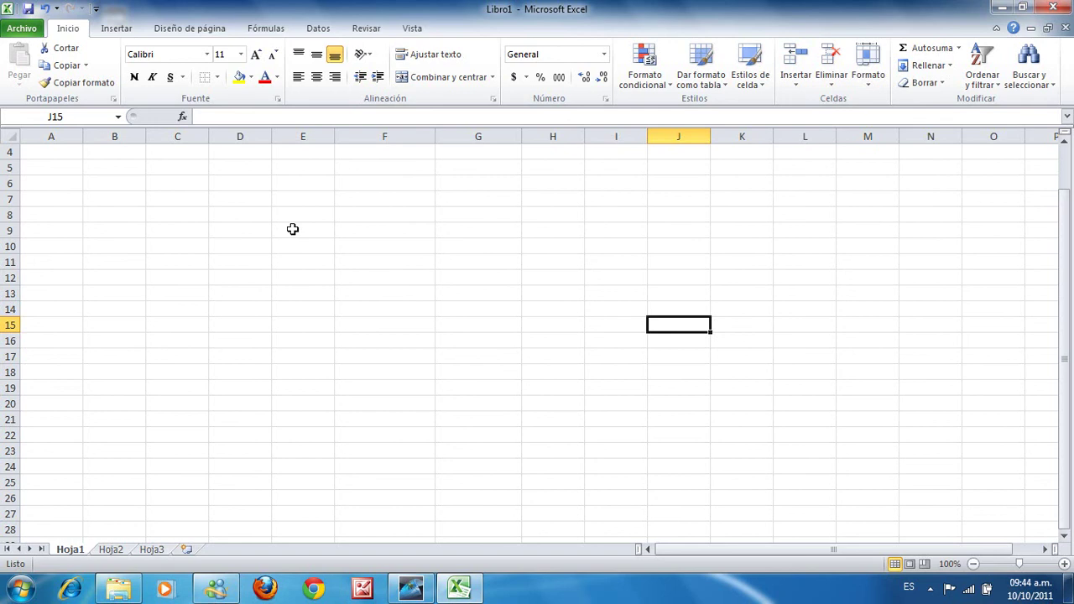
# Step: Apply outside borders to the range E9:J20
pyautogui.moveTo(291, 229); pyautogui.dragTo(462, 399)
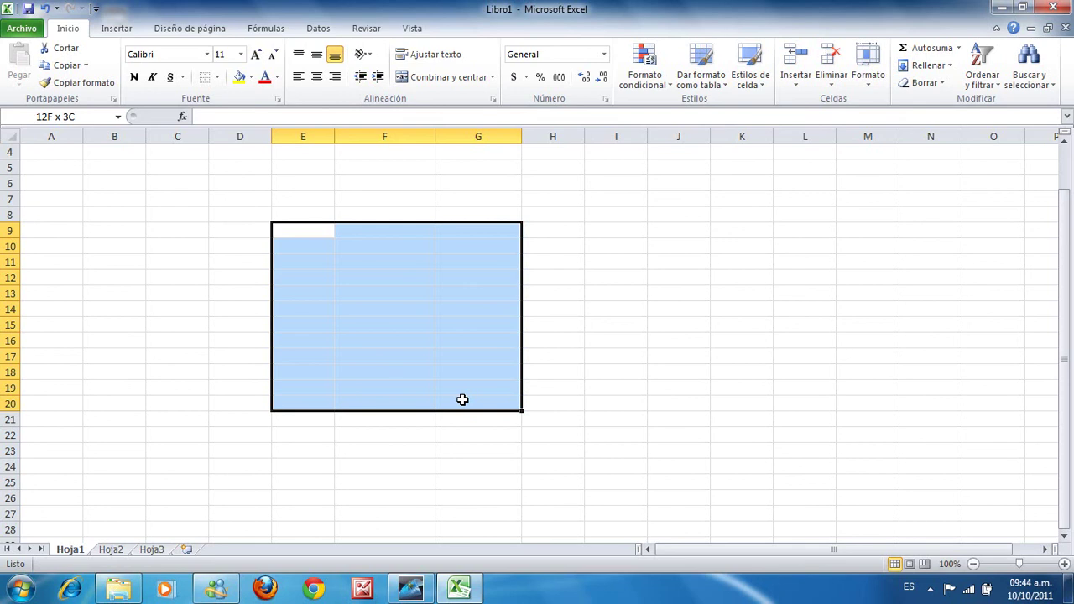
pyautogui.moveTo(463, 400); pyautogui.dragTo(662, 410)
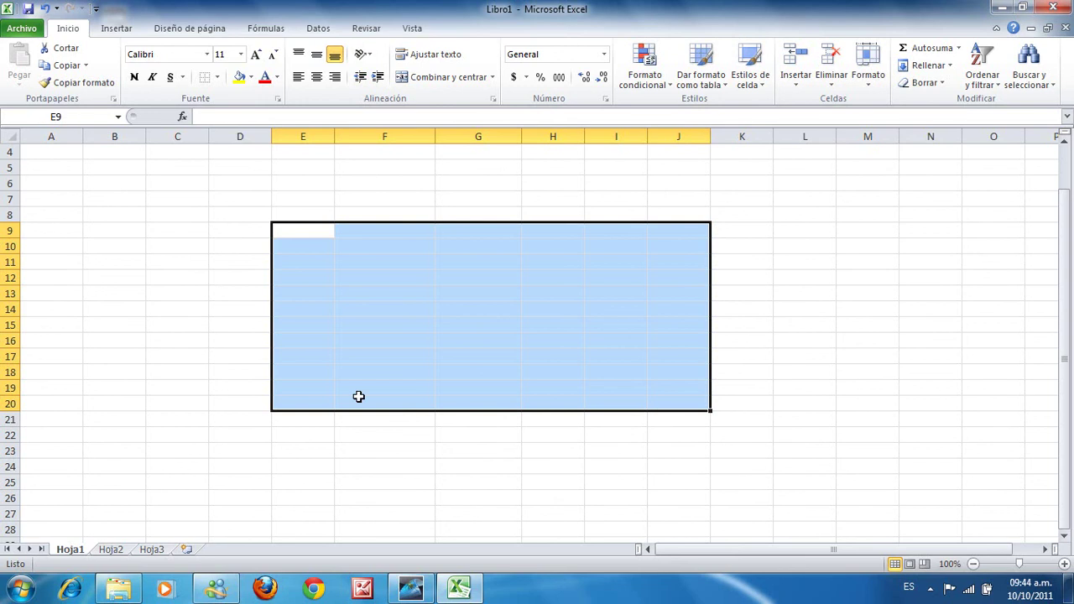
pyautogui.click(217, 77)
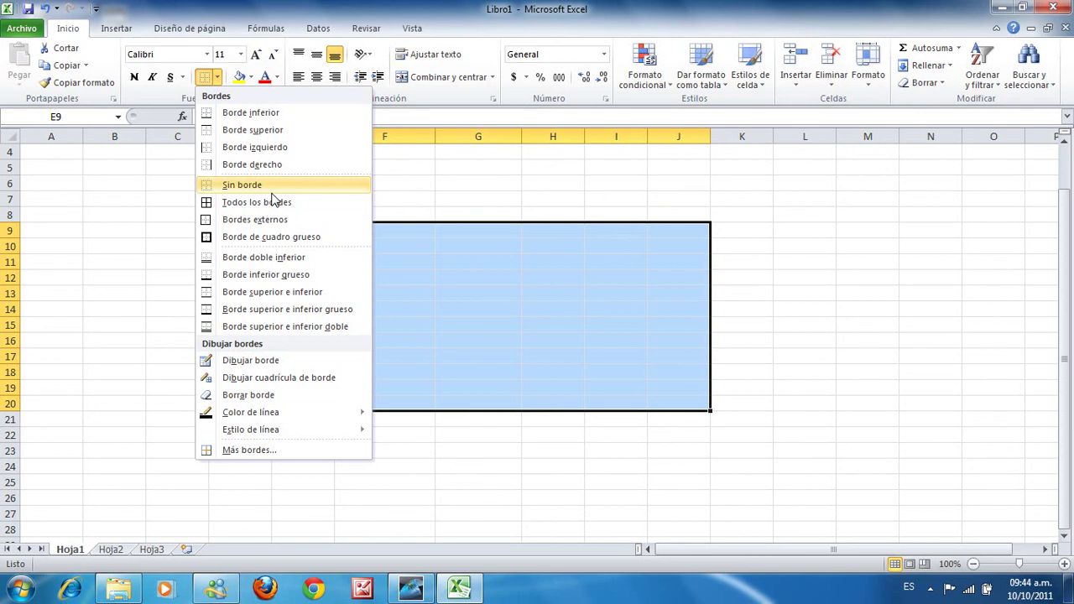
pyautogui.click(283, 220)
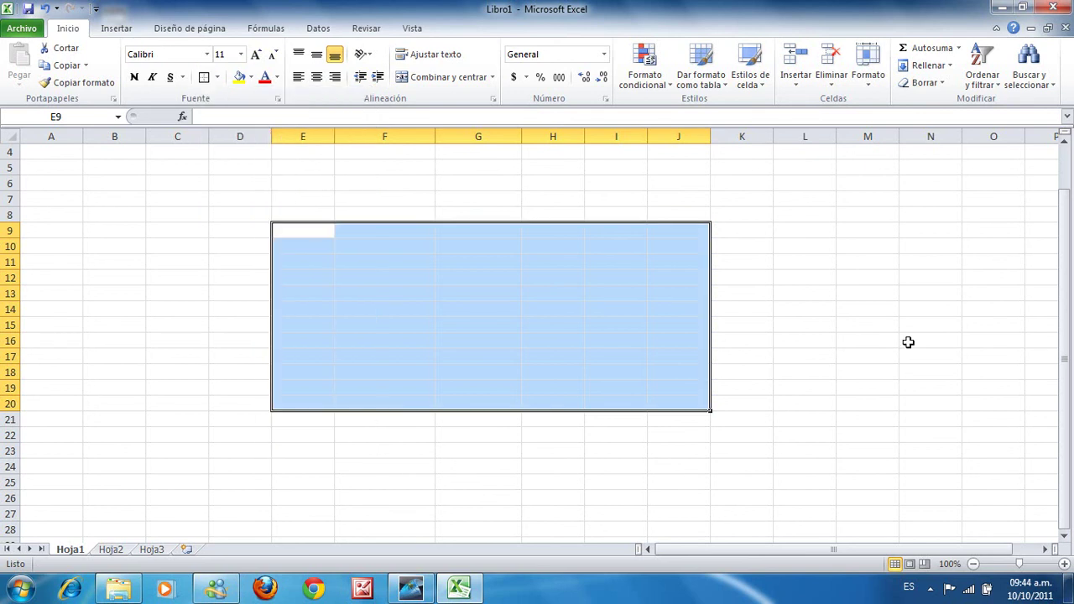
pyautogui.click(804, 310)
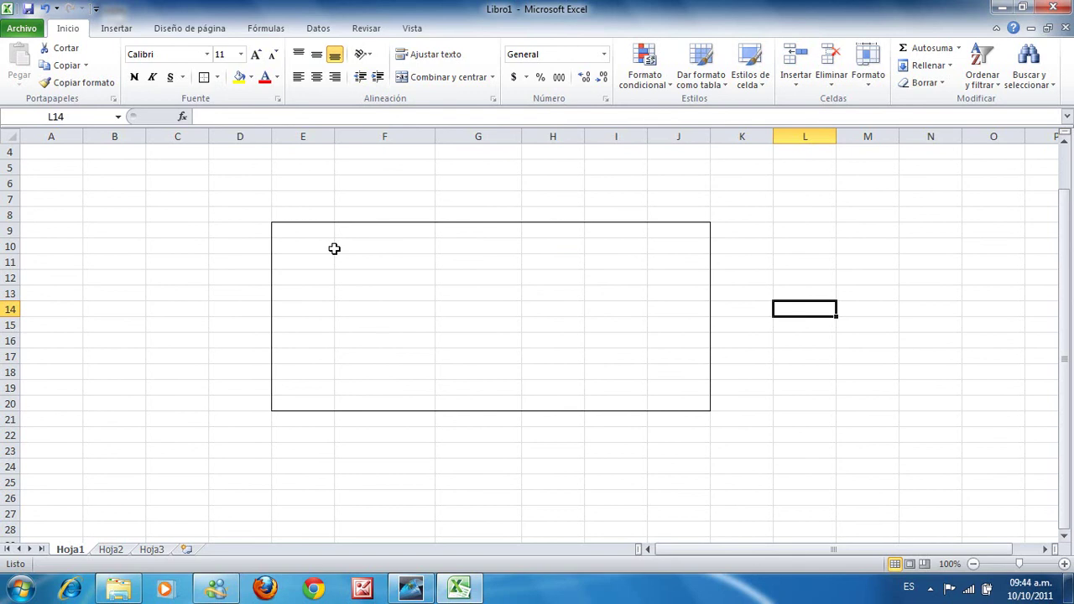
# Step: Add a right border to the range E9:F20 to separate the frame's first column block
pyautogui.click(300, 229)
pyautogui.moveTo(300, 229); pyautogui.dragTo(367, 408)
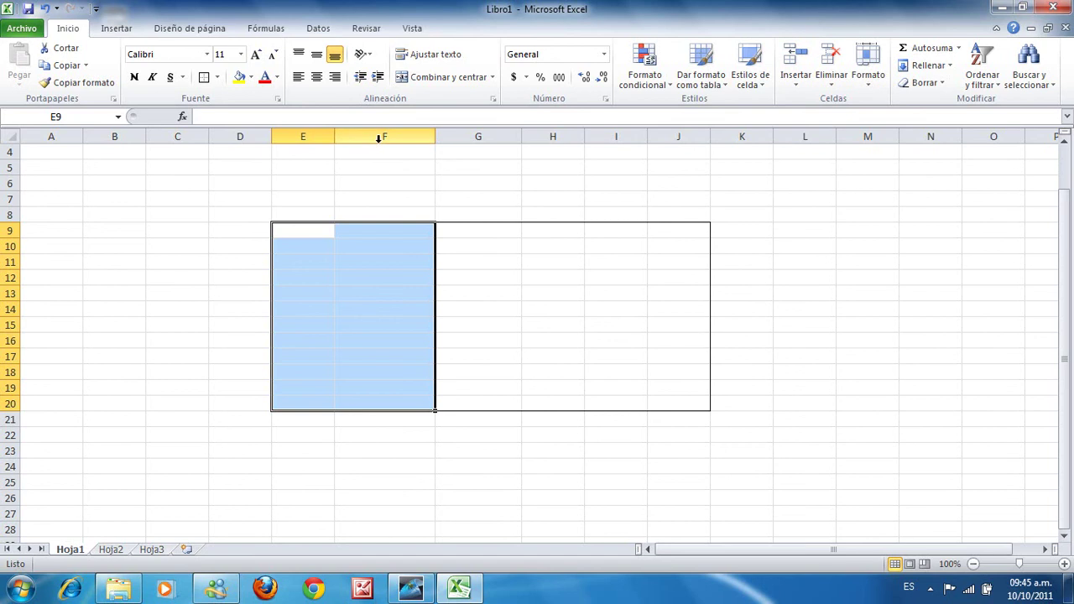
pyautogui.click(216, 78)
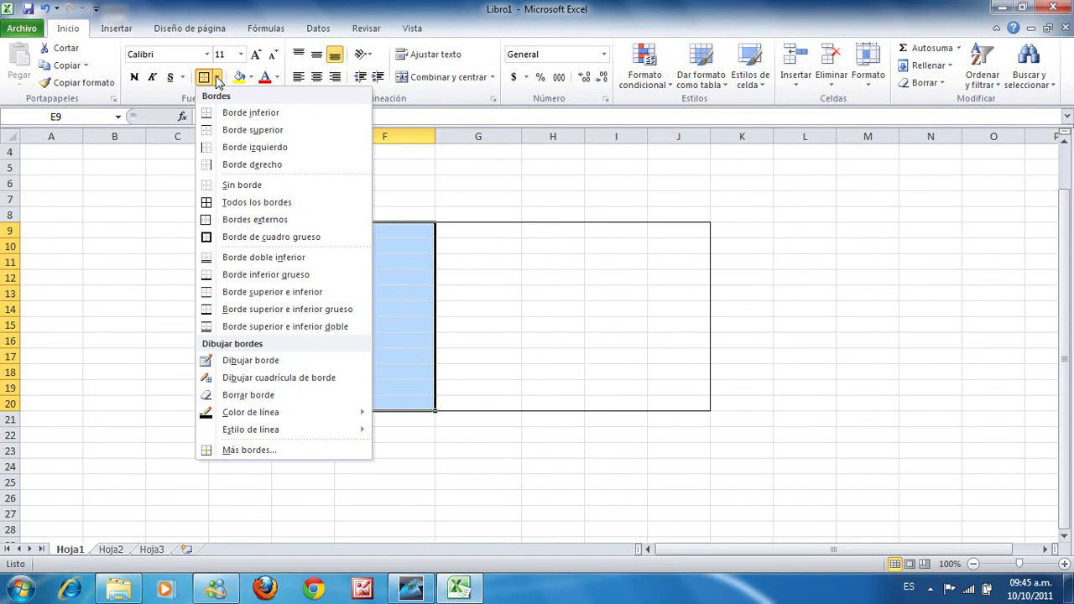
pyautogui.click(252, 164)
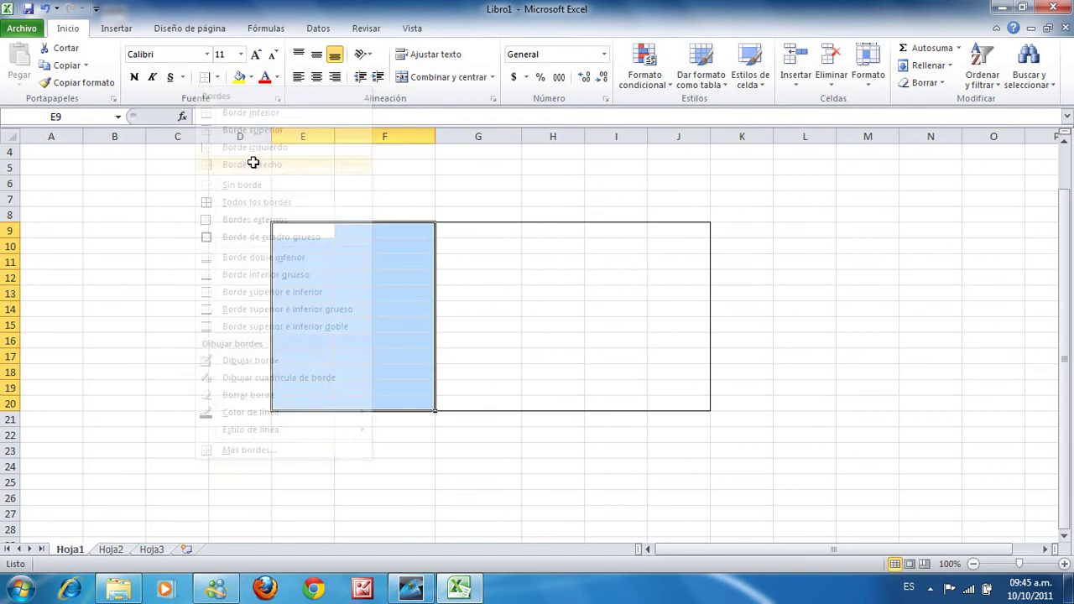
pyautogui.click(497, 250)
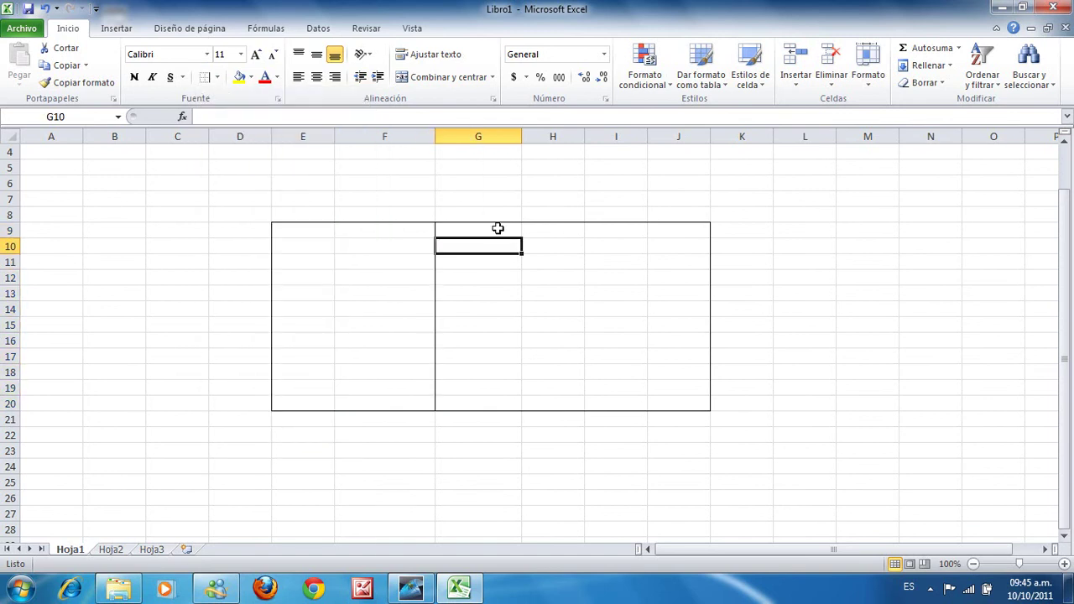
# Step: Add a right border to the range G9:H20 and widen column J slightly
pyautogui.moveTo(498, 228); pyautogui.dragTo(533, 405)
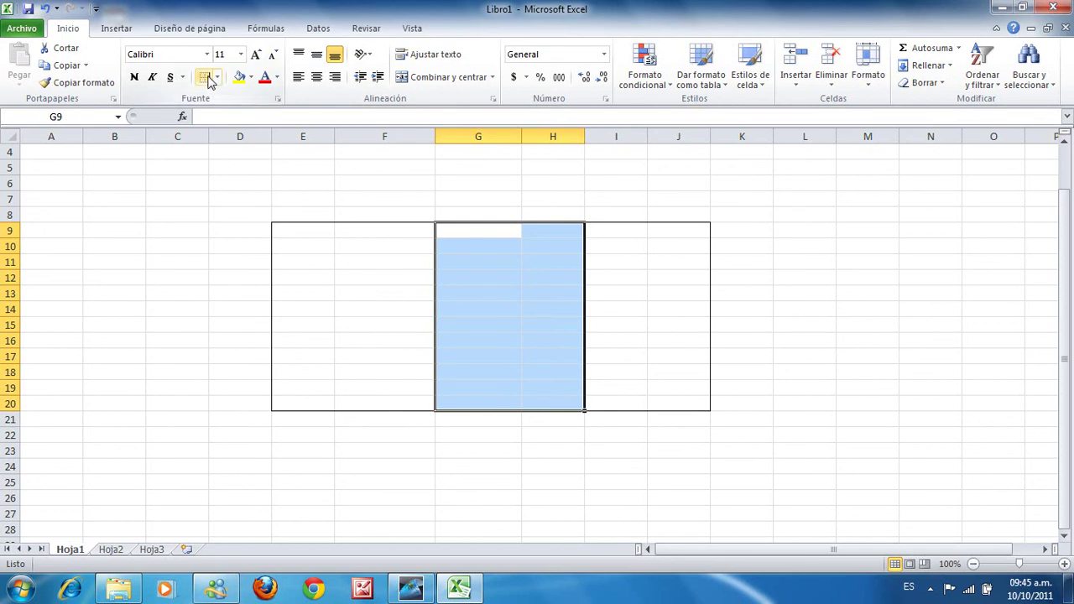
pyautogui.click(806, 311)
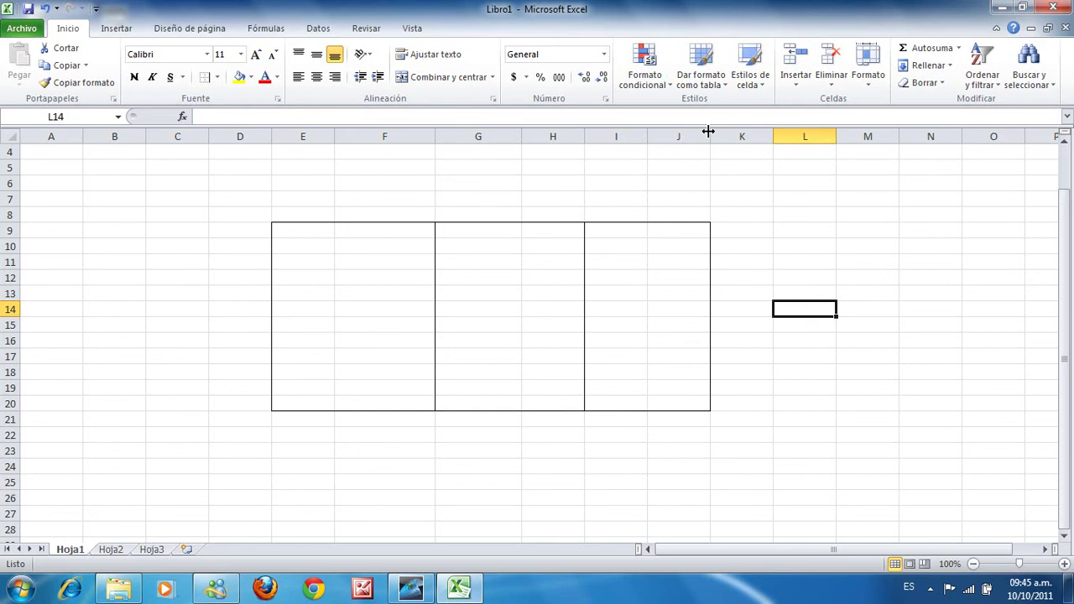
pyautogui.moveTo(708, 132); pyautogui.dragTo(722, 135)
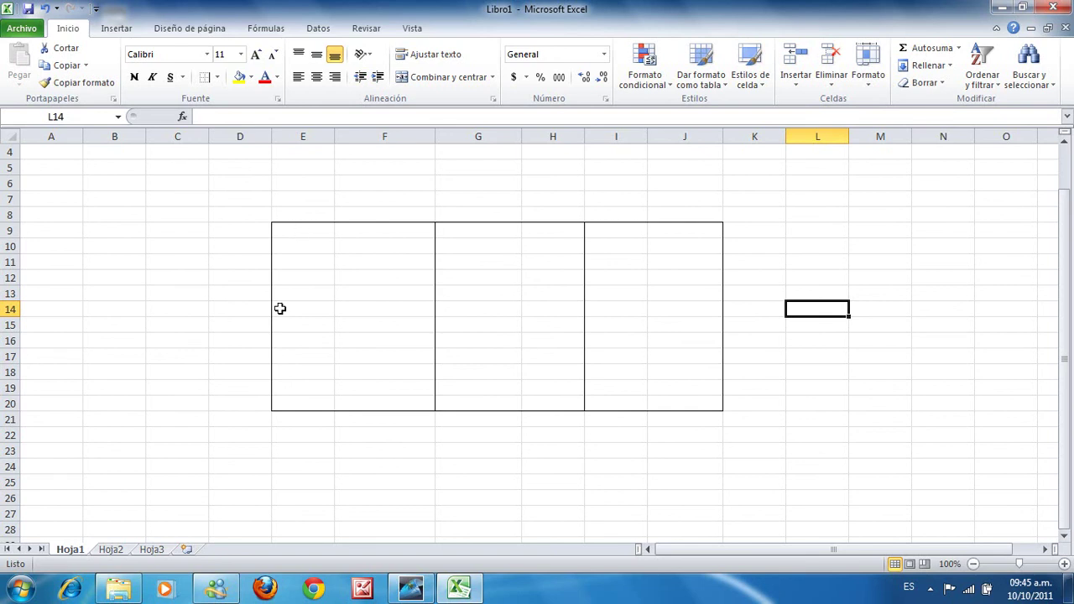
# Step: Count the frame's rows down column E from E9 to E20 and locate the row that ends its upper half
pyautogui.click(288, 231)
pyautogui.click(289, 251)
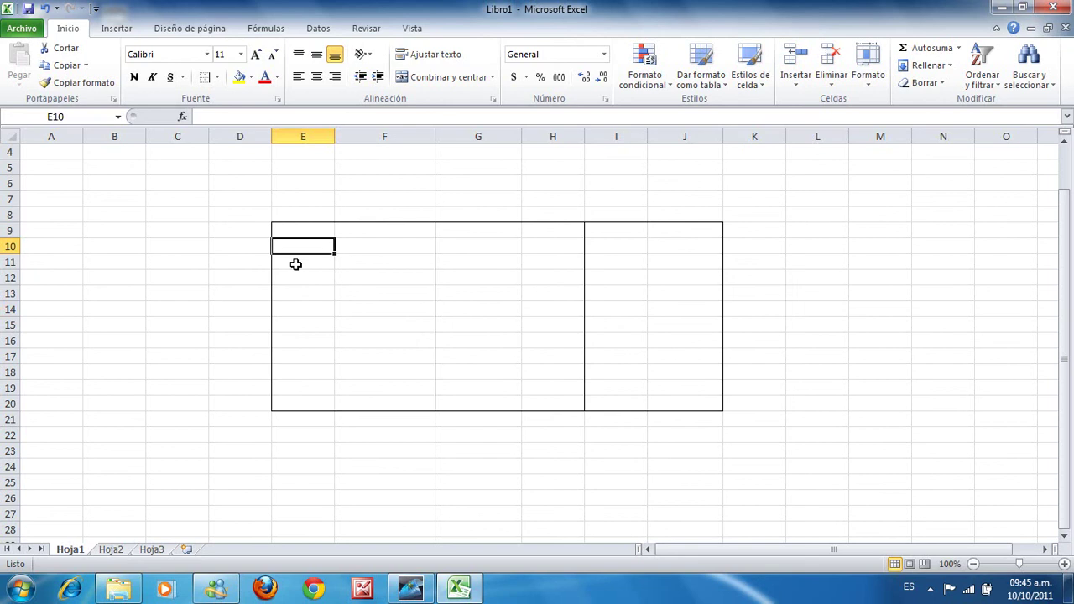
pyautogui.click(295, 279)
pyautogui.click(292, 293)
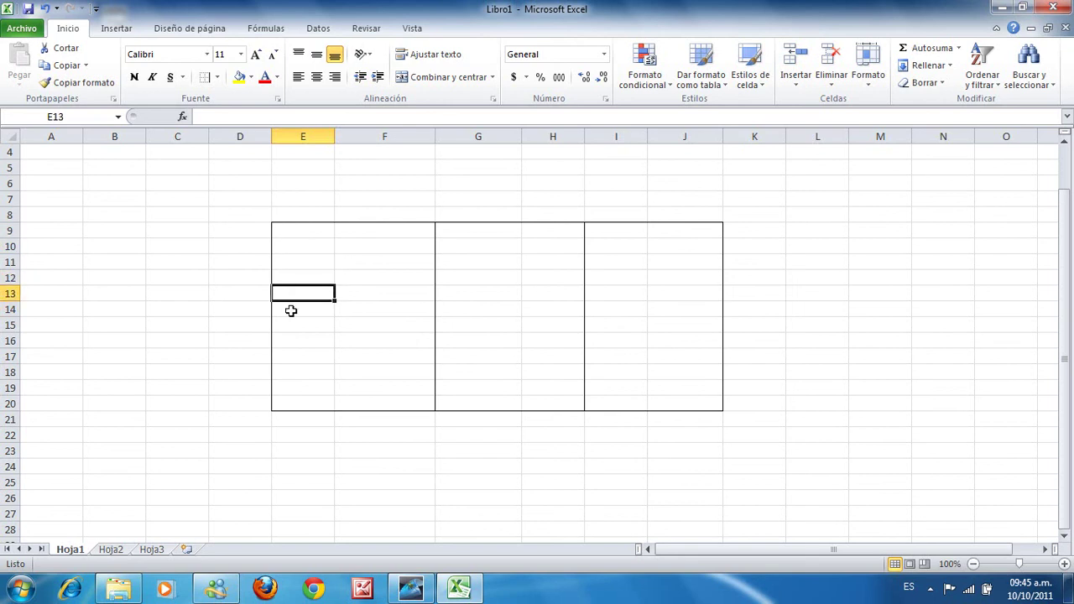
pyautogui.click(290, 325)
pyautogui.click(292, 342)
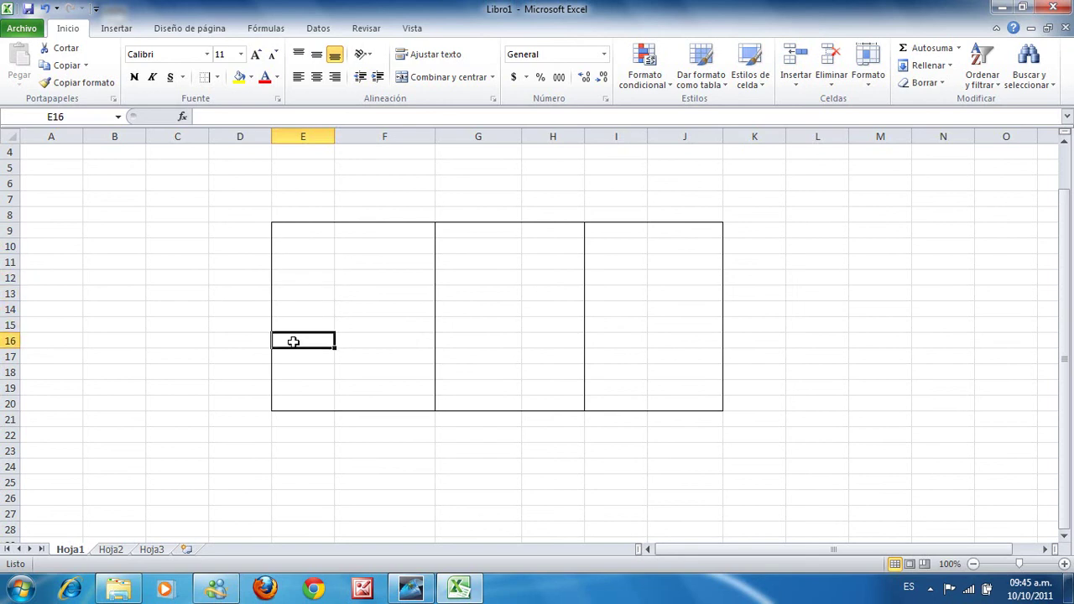
pyautogui.click(294, 359)
pyautogui.click(295, 373)
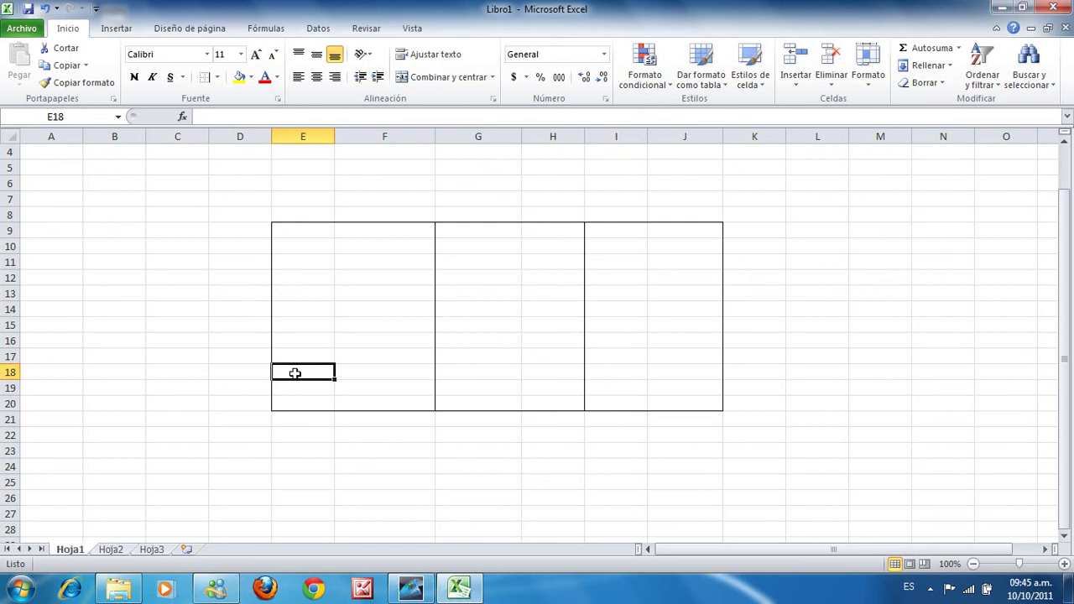
pyautogui.click(296, 388)
pyautogui.click(298, 405)
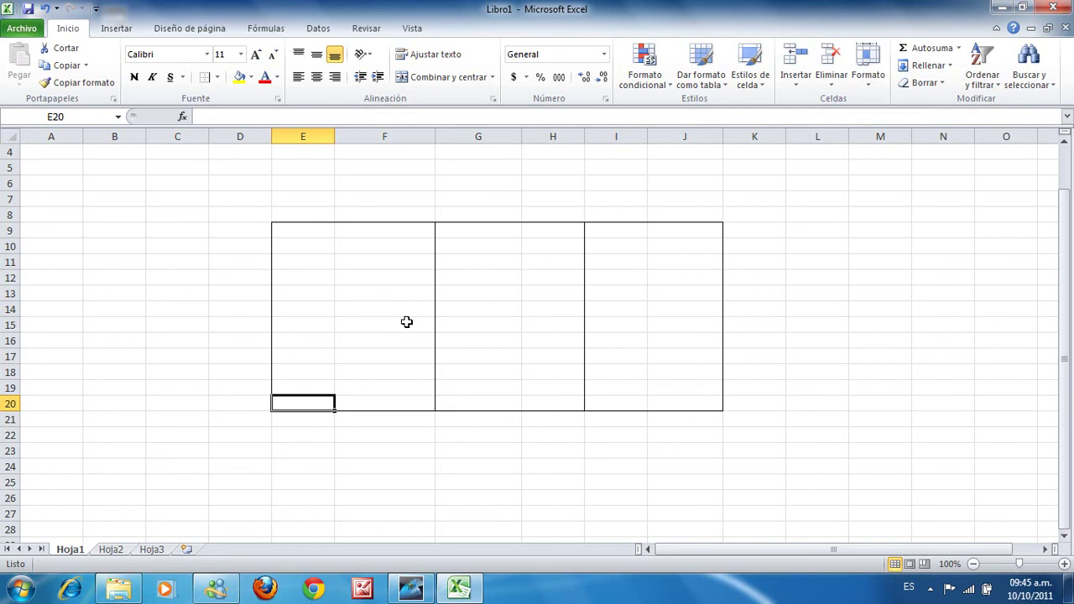
pyautogui.click(291, 231)
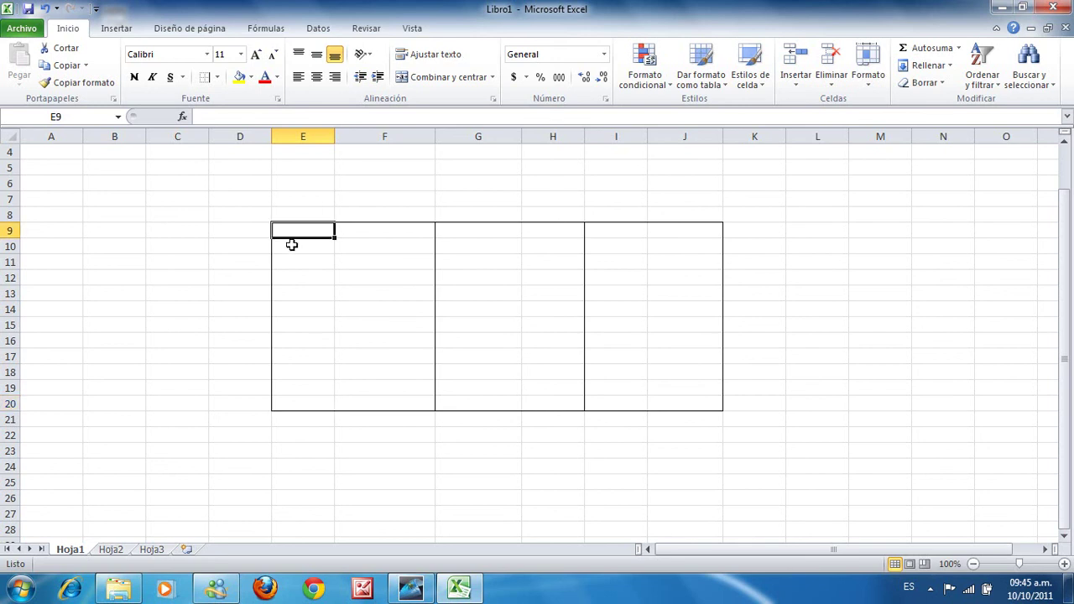
pyautogui.click(292, 244)
pyautogui.click(291, 267)
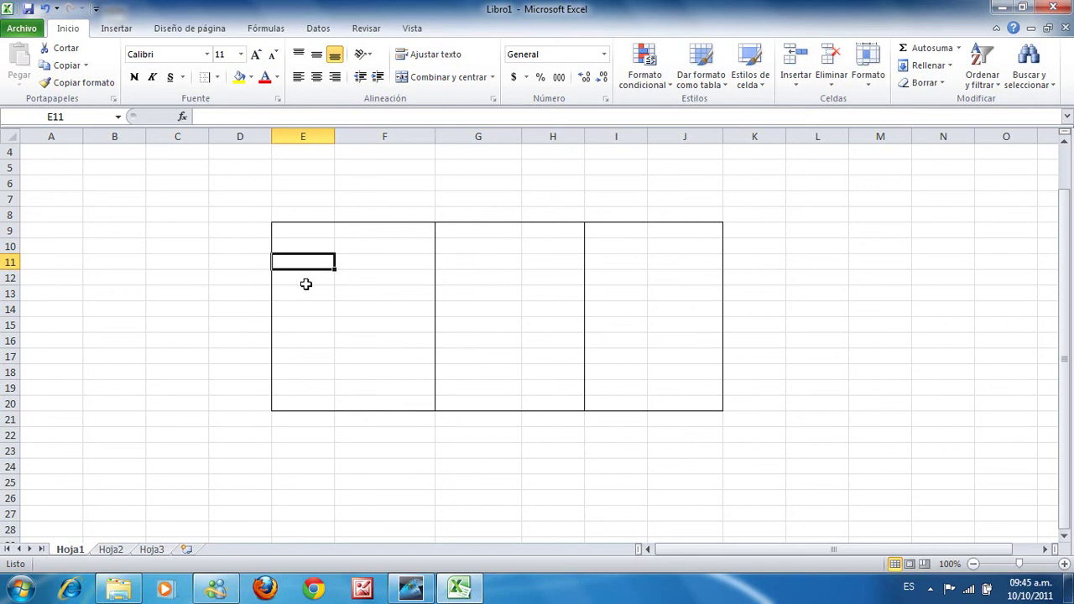
pyautogui.click(305, 284)
pyautogui.click(306, 309)
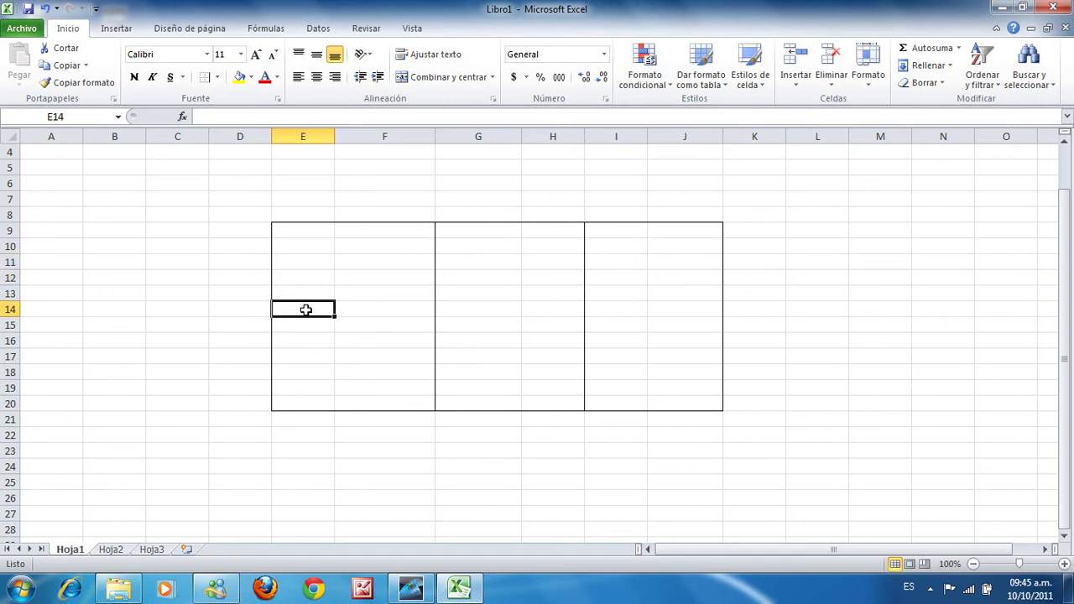
# Step: Add a bottom border to the range E9:J14 to split the frame into two halves
pyautogui.moveTo(301, 308); pyautogui.dragTo(687, 235)
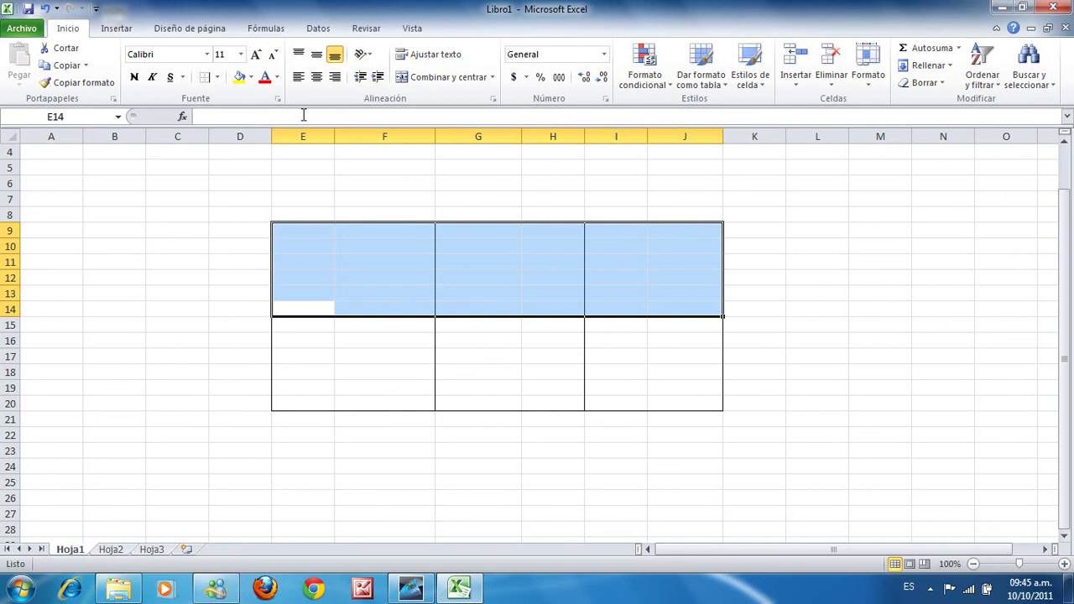
pyautogui.click(219, 78)
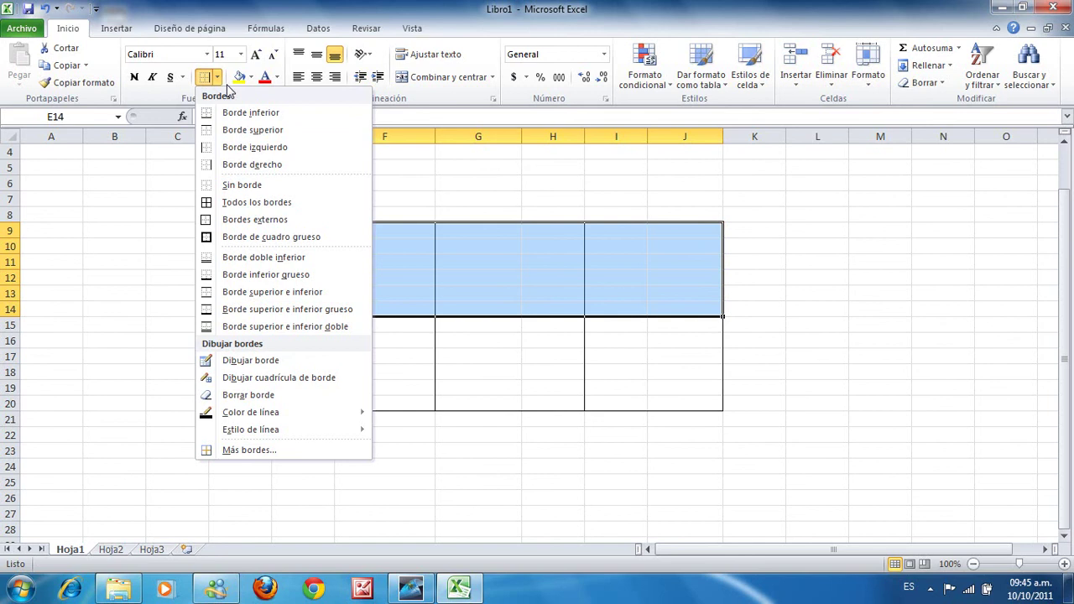
pyautogui.click(261, 117)
pyautogui.click(814, 300)
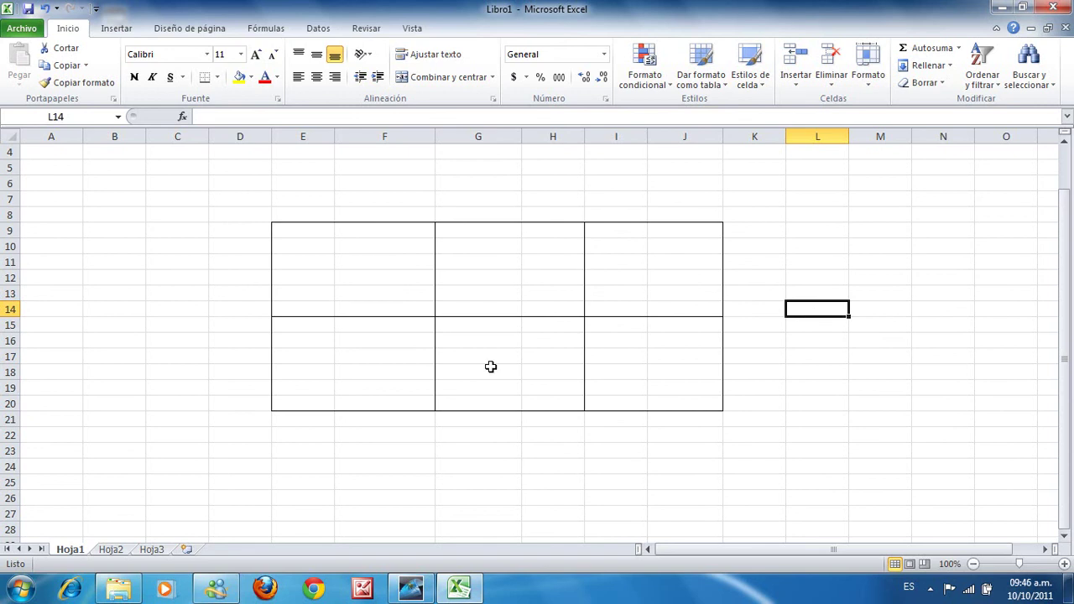
# Step: Merge and center each upper block of the frame: E9:F14, G9:H14 and I9:J14
pyautogui.moveTo(290, 239); pyautogui.dragTo(403, 296)
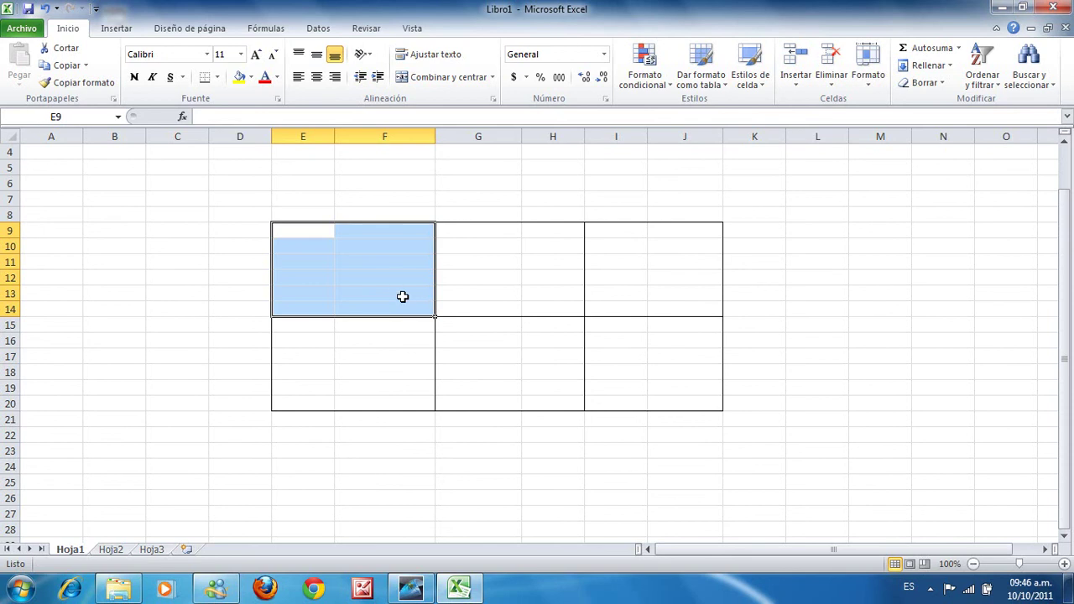
pyautogui.click(448, 77)
pyautogui.click(491, 214)
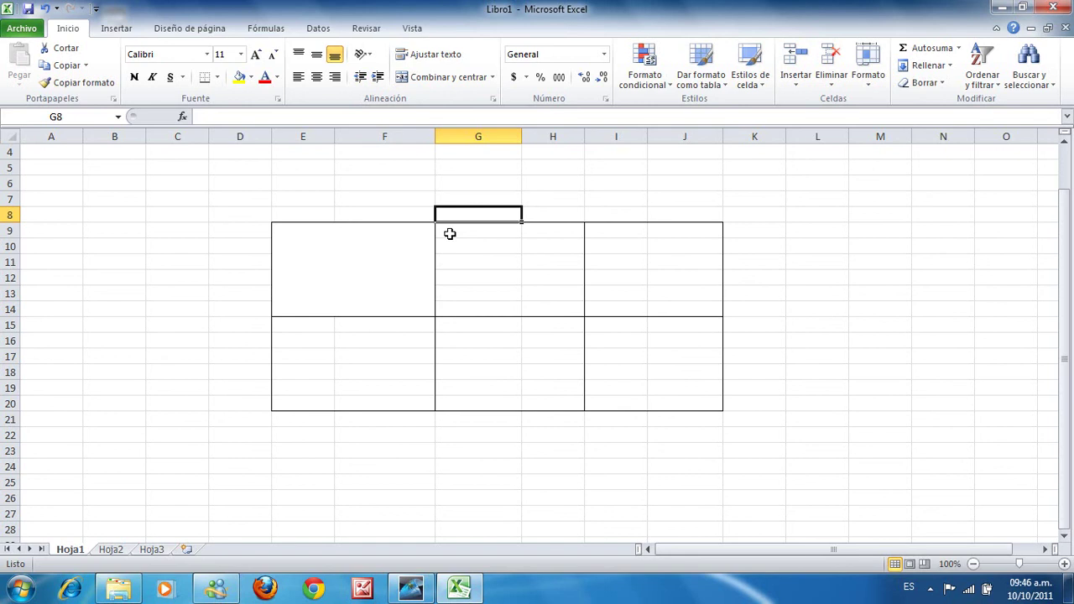
pyautogui.moveTo(450, 233); pyautogui.dragTo(540, 309)
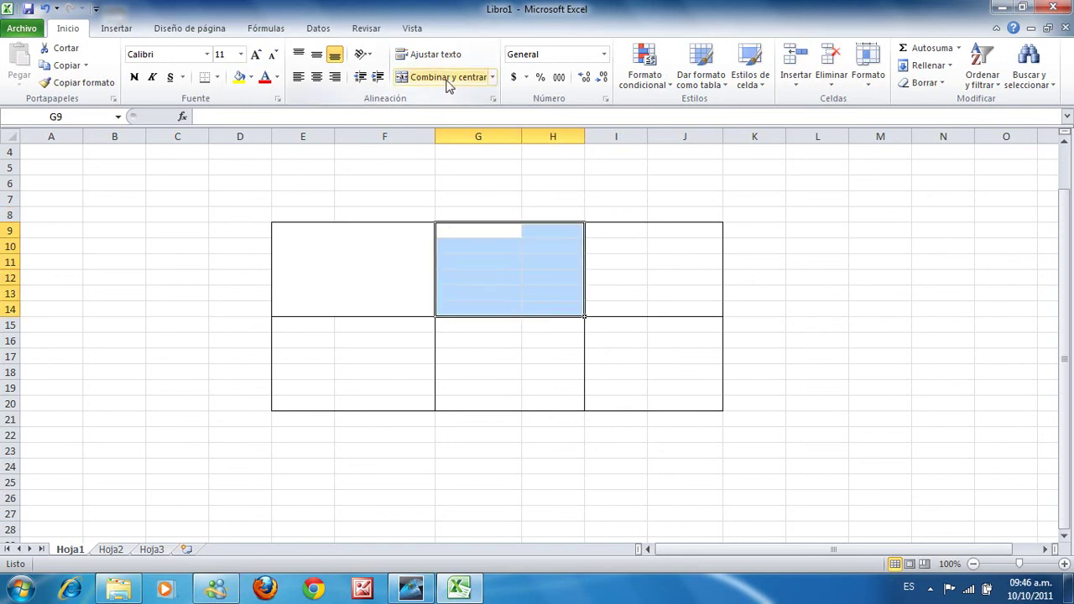
pyautogui.click(448, 77)
pyautogui.moveTo(612, 235); pyautogui.dragTo(708, 310)
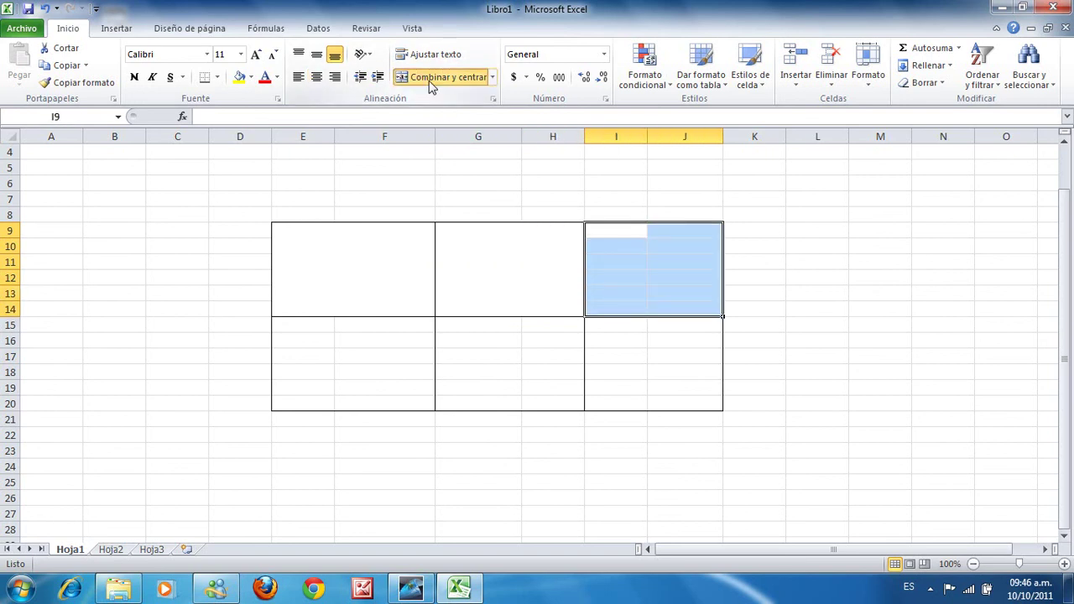
pyautogui.click(429, 81)
# Step: Merge and center each lower block of the frame: E15:F20, G15:H20 and I15:J20
pyautogui.moveTo(324, 329); pyautogui.dragTo(382, 405)
pyautogui.click(436, 77)
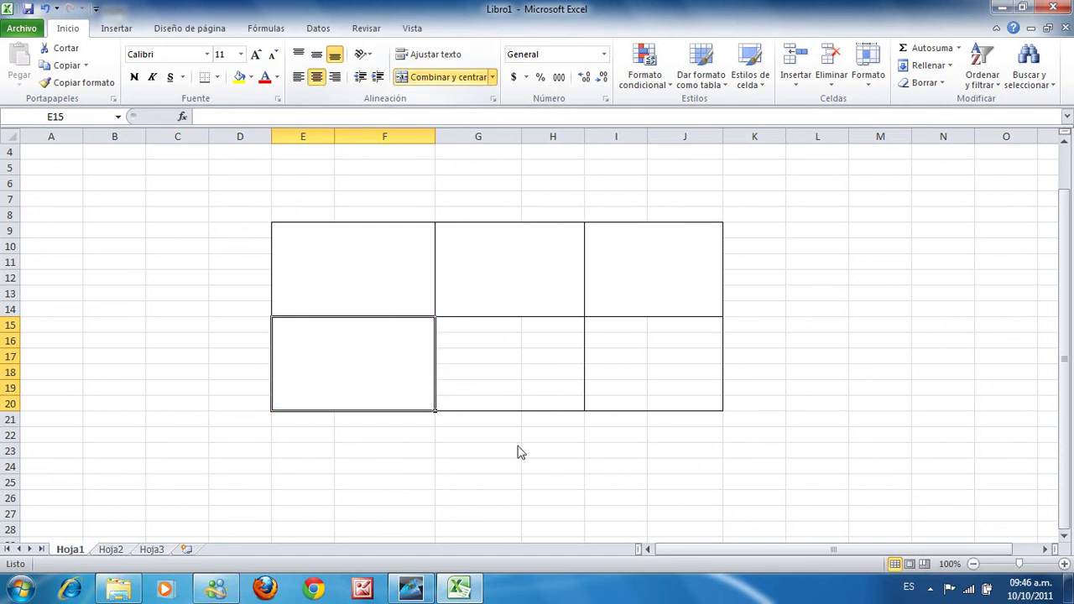
pyautogui.moveTo(501, 324); pyautogui.dragTo(578, 406)
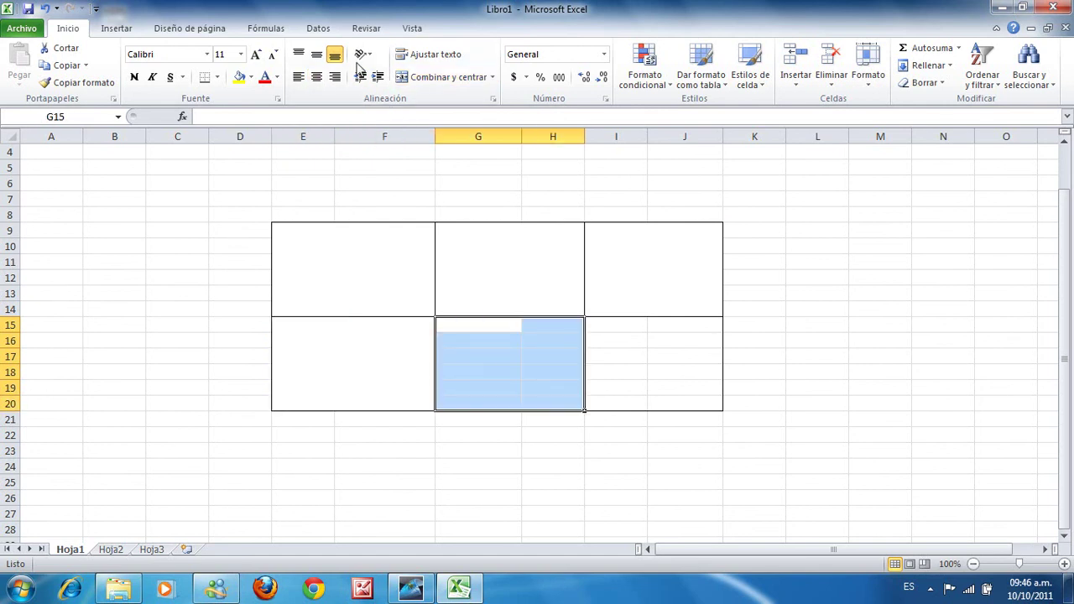
pyautogui.click(438, 77)
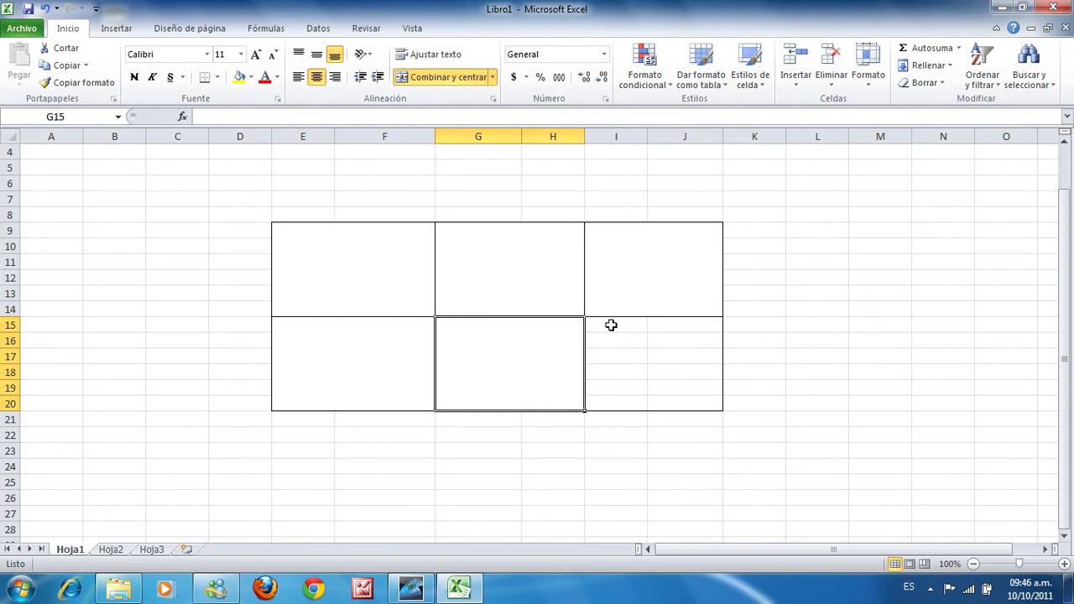
pyautogui.moveTo(611, 324); pyautogui.dragTo(682, 404)
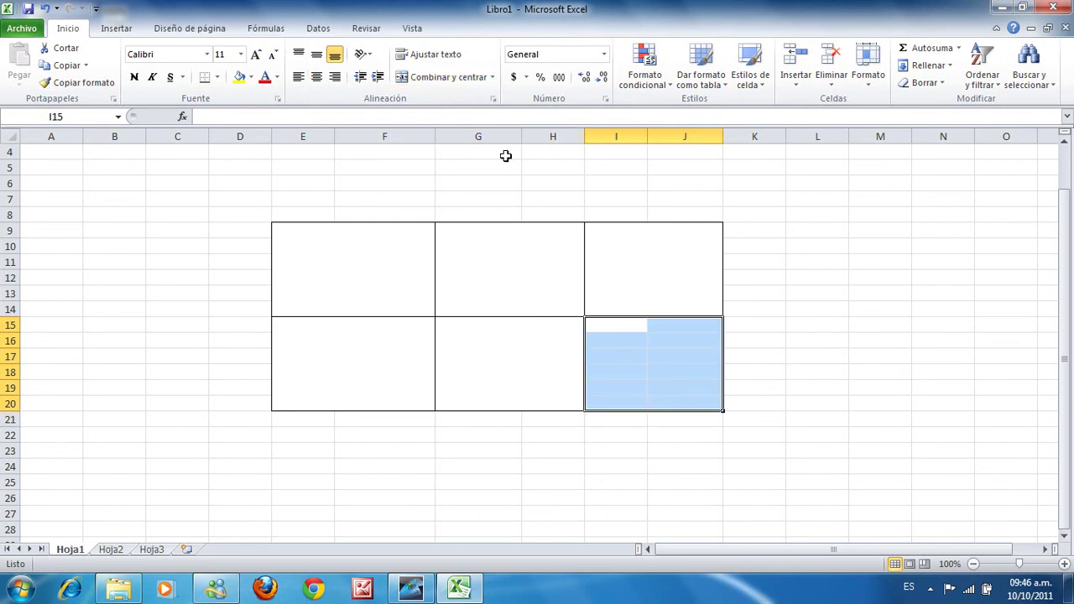
pyautogui.click(433, 81)
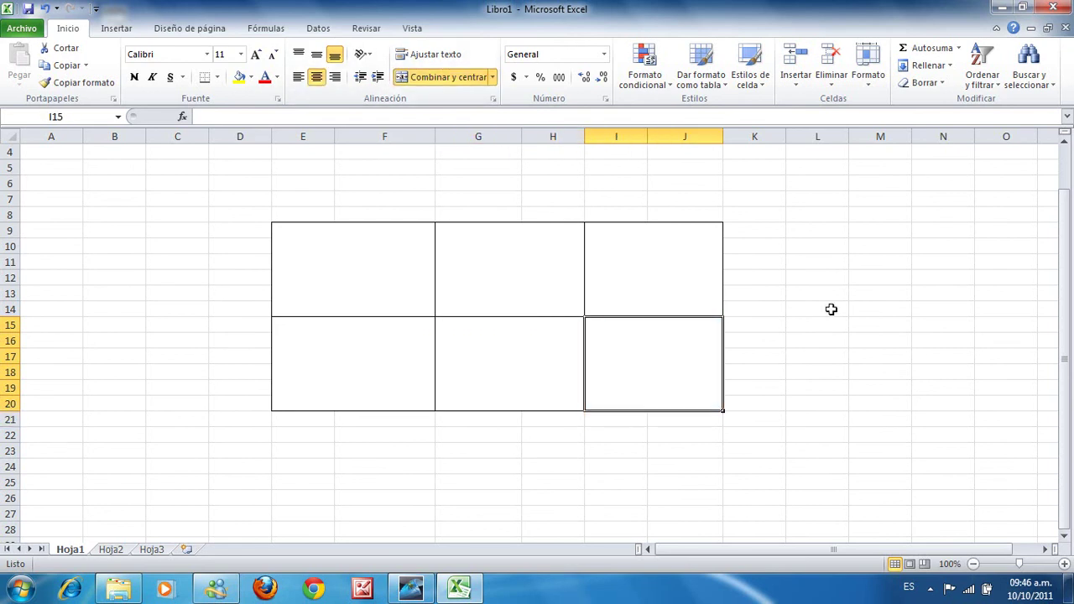
pyautogui.click(831, 310)
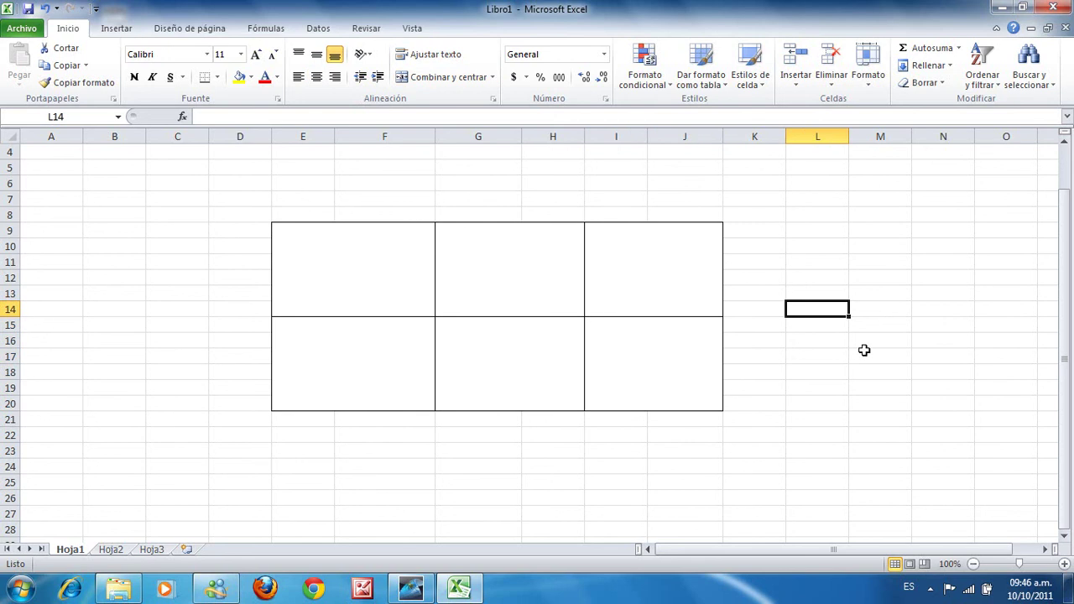
# Step: Draw two straight lines, each about 3.2 cm high and 5.5 cm wide, along both diagonals of the merged cell E9:F14
pyautogui.click(115, 29)
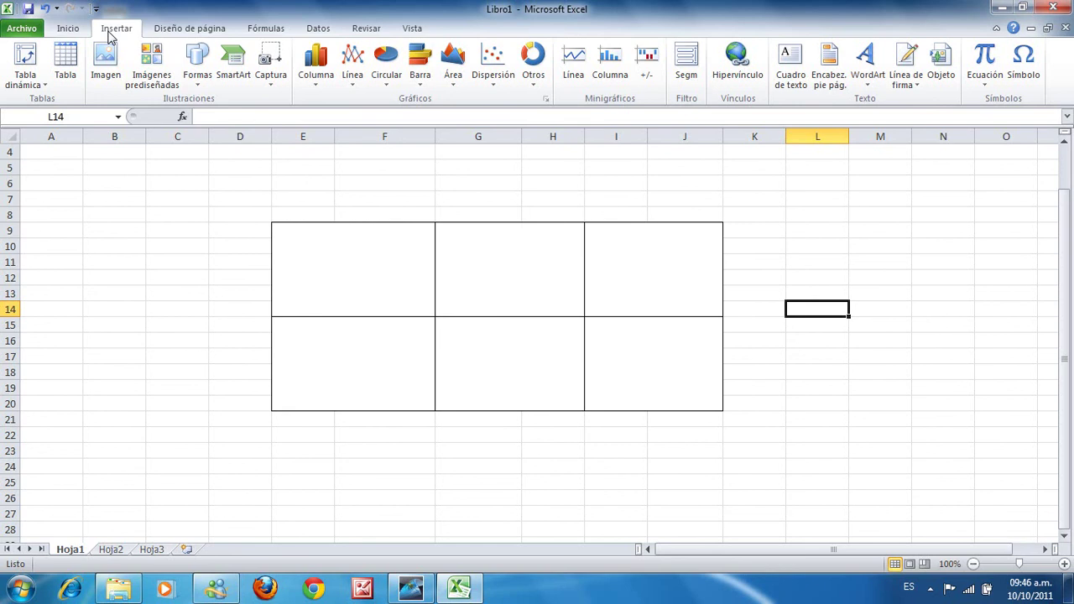
pyautogui.click(198, 75)
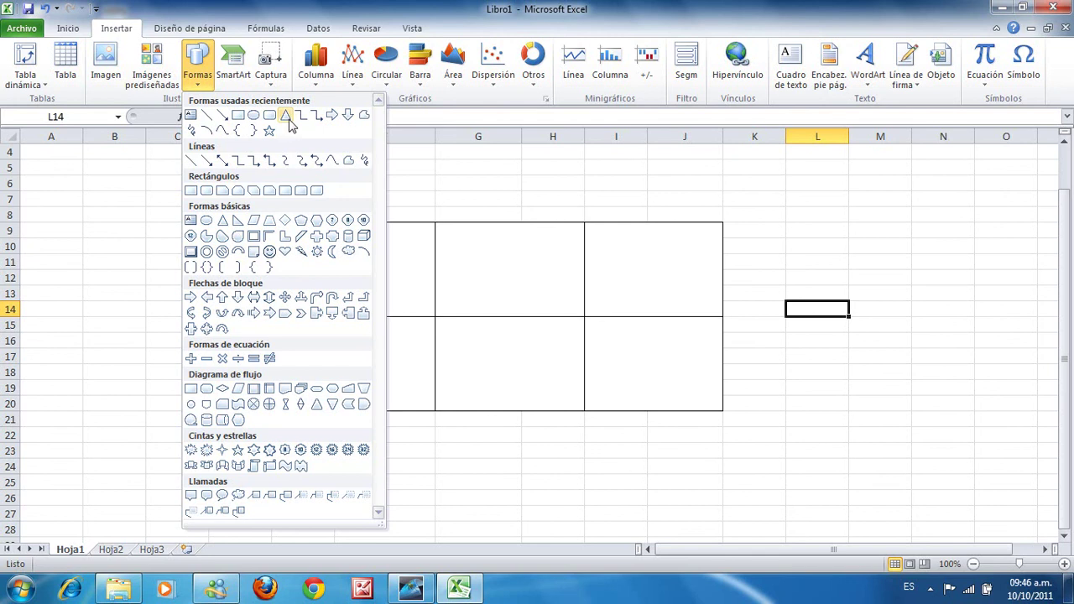
pyautogui.click(207, 116)
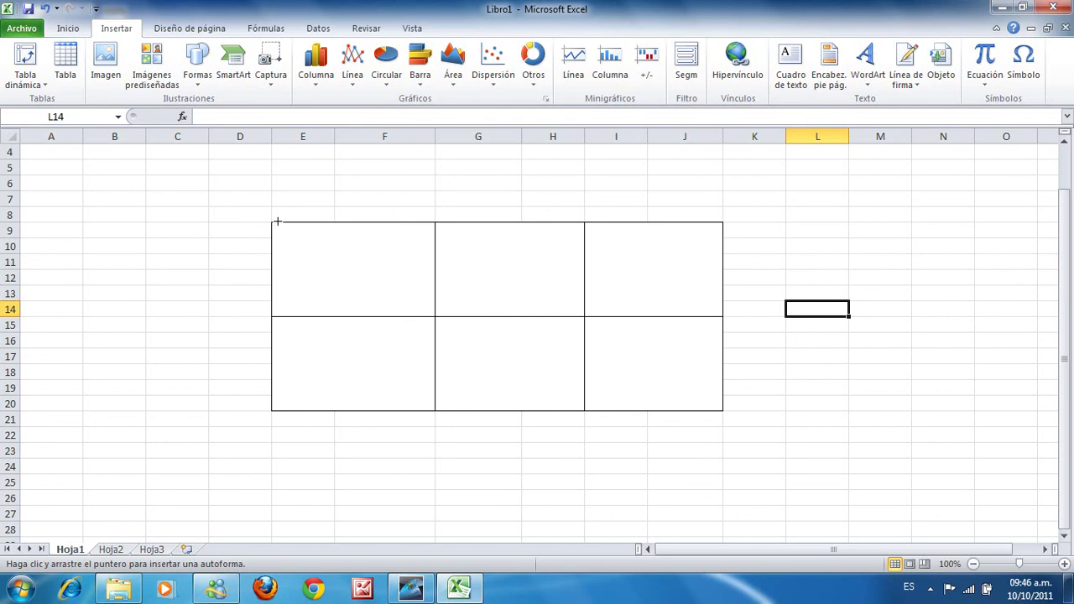
pyautogui.moveTo(270, 222); pyautogui.dragTo(435, 316)
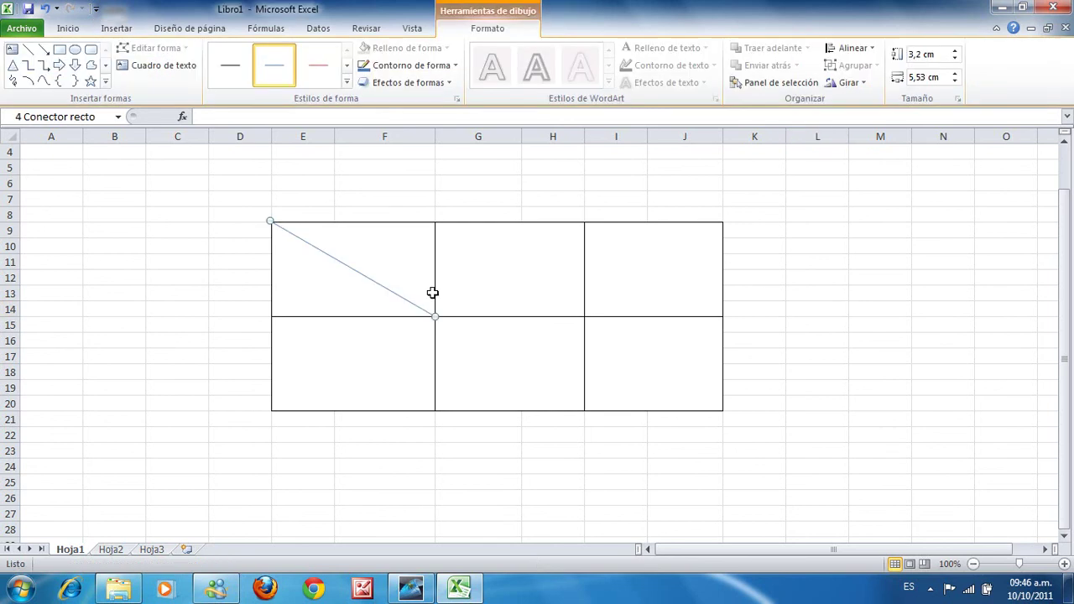
pyautogui.click(27, 50)
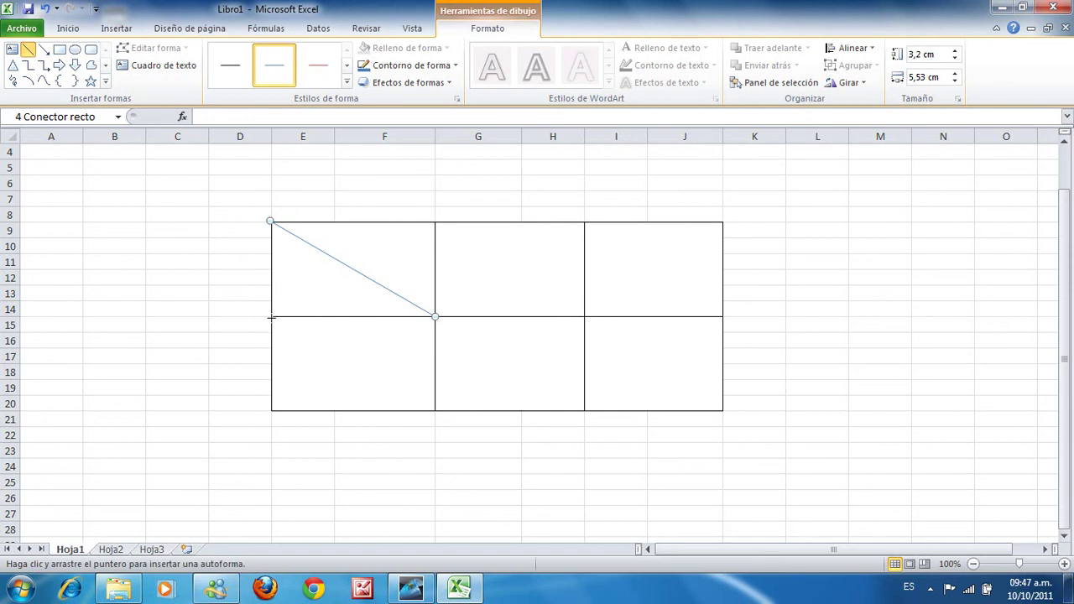
pyautogui.moveTo(271, 317); pyautogui.dragTo(435, 221)
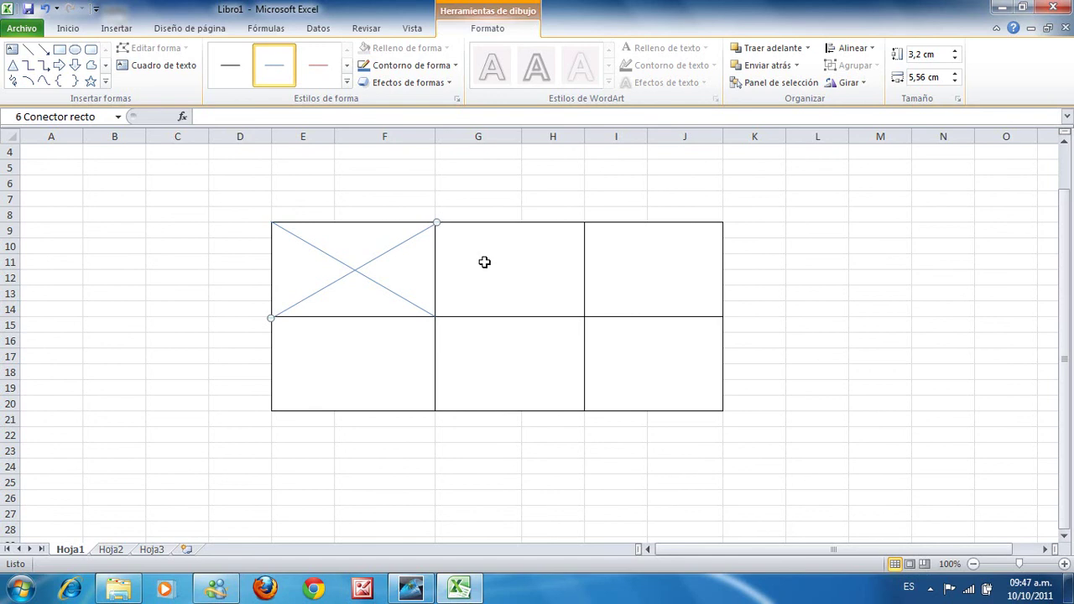
# Step: Insert an isosceles triangle about 2.17 cm high and 2.99 cm wide in E9:F14 and rotate it so its apex points left
pyautogui.click(13, 68)
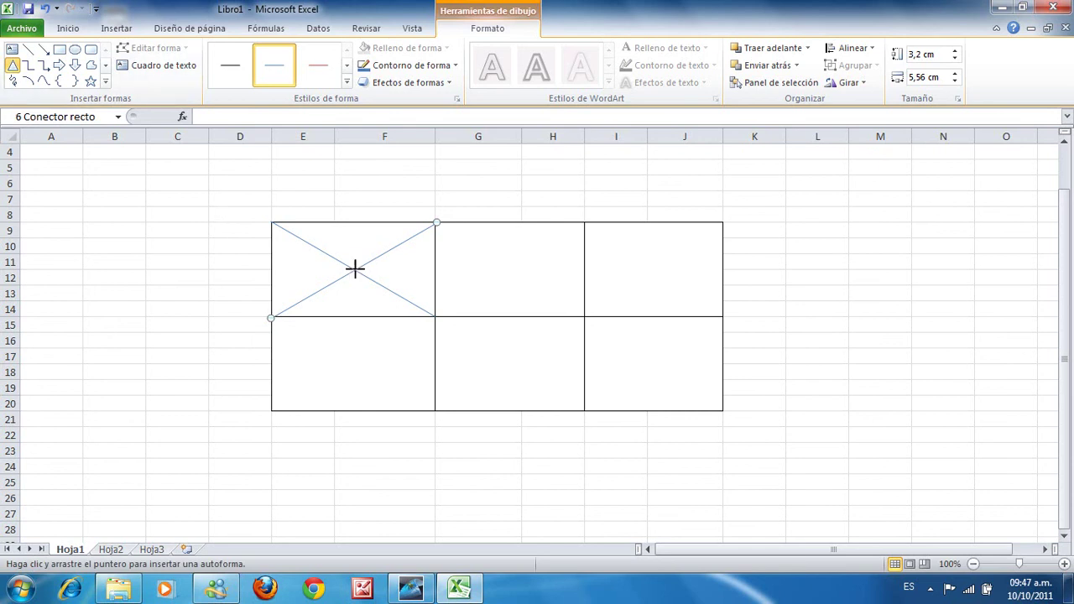
pyautogui.moveTo(355, 267)
pyautogui.mouseDown()
pyautogui.moveTo(411, 279)
pyautogui.moveTo(442, 329)
pyautogui.moveTo(423, 287)
pyautogui.mouseUp()
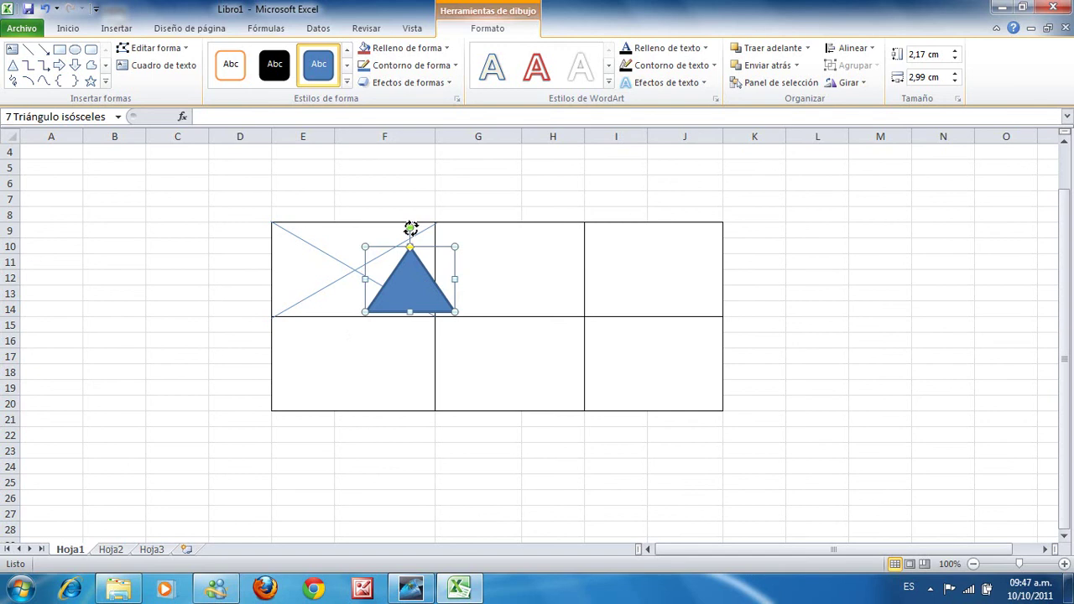
pyautogui.moveTo(410, 228); pyautogui.dragTo(409, 275)
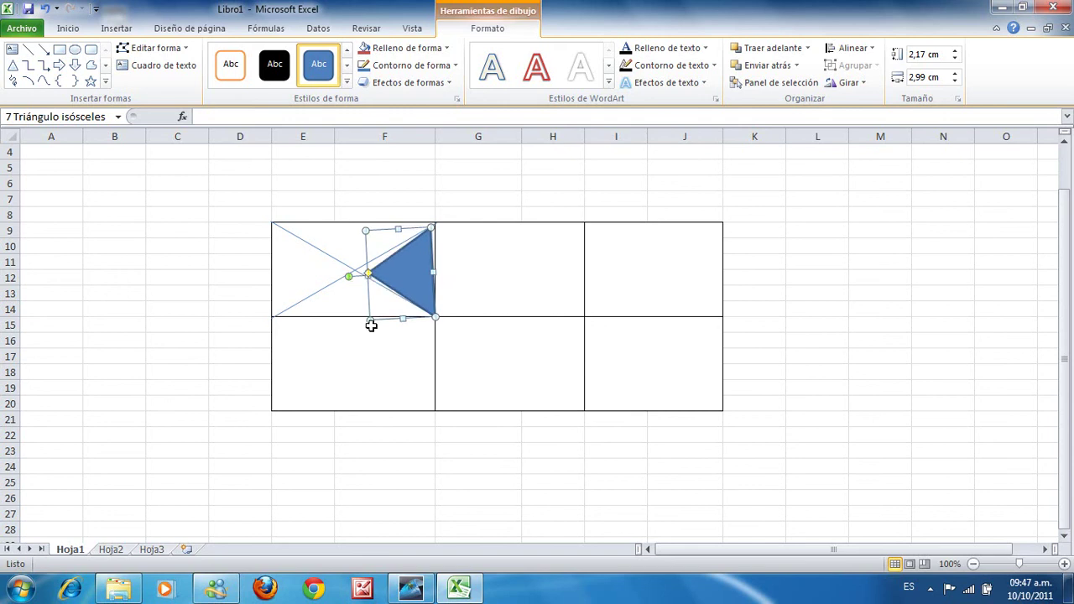
# Step: Straighten, move and resize the triangle to about 2.66 by 2.96 cm, with its apex where the diagonals of E9:F14 cross
pyautogui.moveTo(371, 319); pyautogui.dragTo(360, 315)
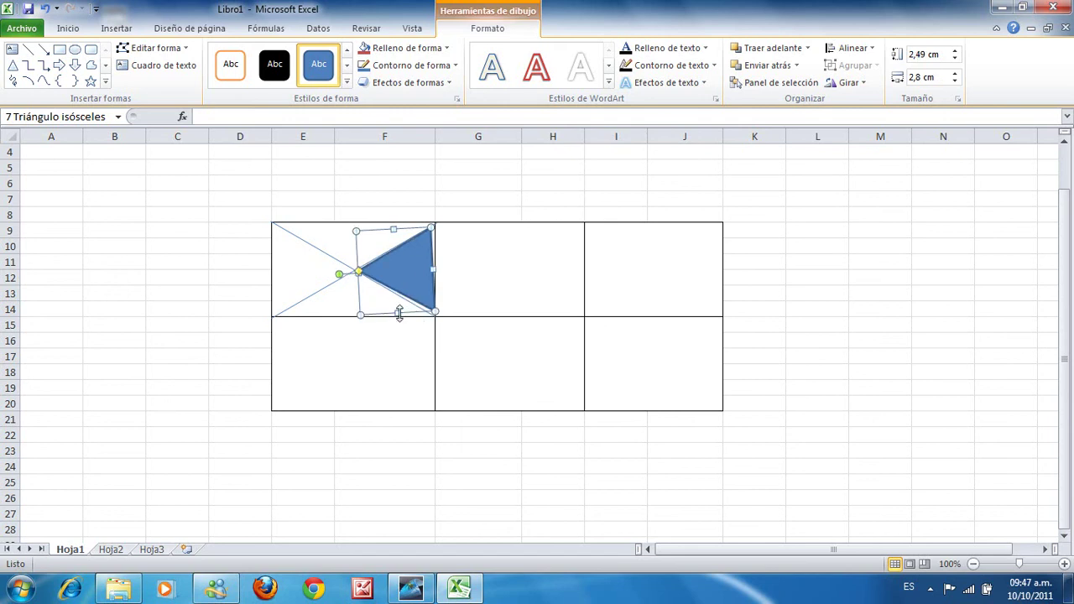
pyautogui.moveTo(398, 313); pyautogui.dragTo(398, 320)
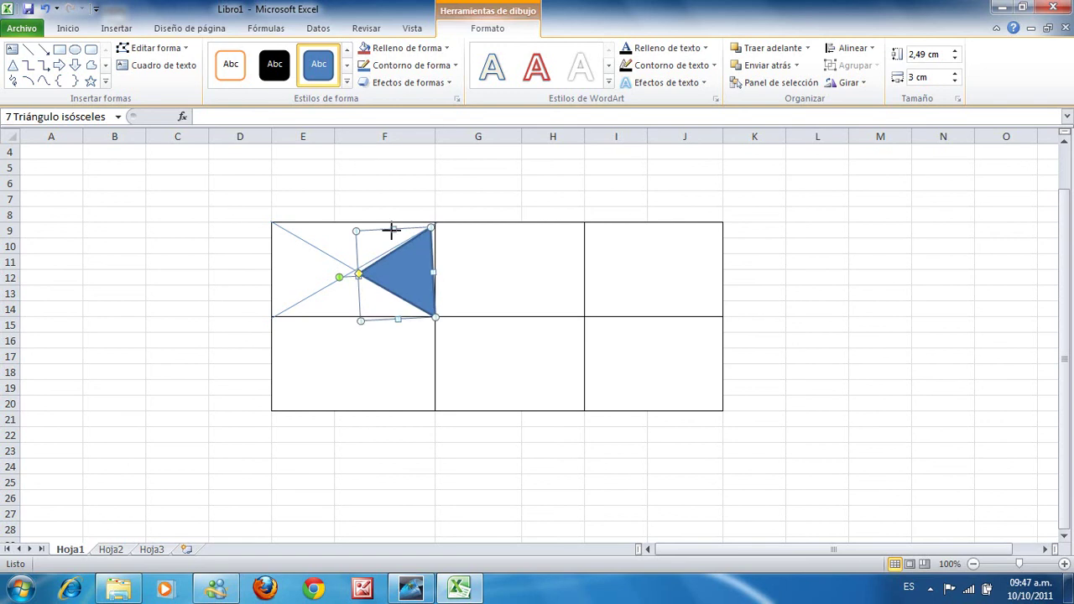
pyautogui.moveTo(391, 229); pyautogui.dragTo(394, 226)
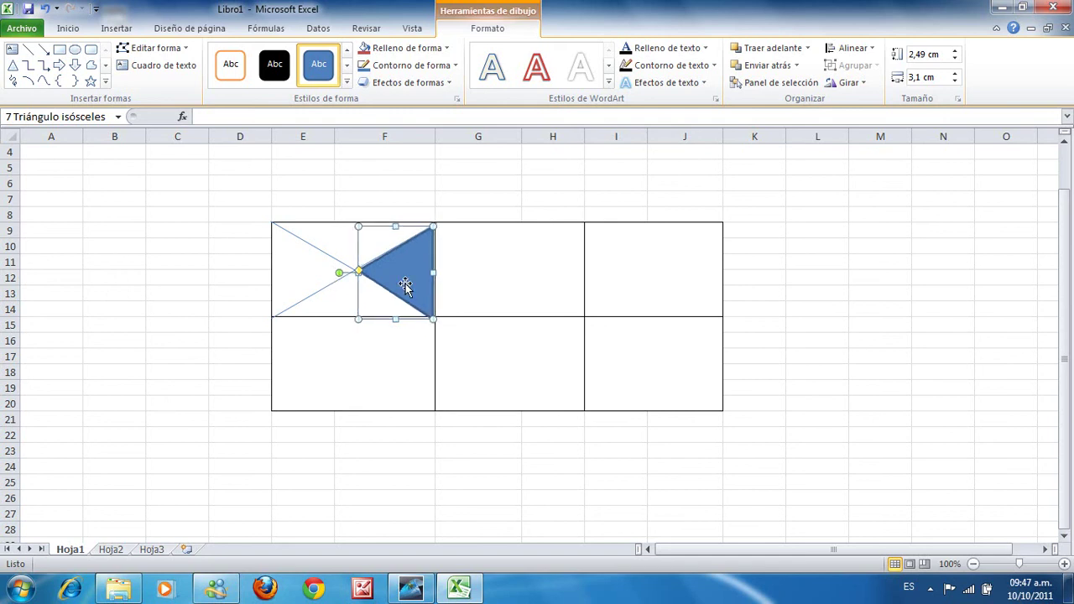
pyautogui.moveTo(405, 286); pyautogui.dragTo(412, 272)
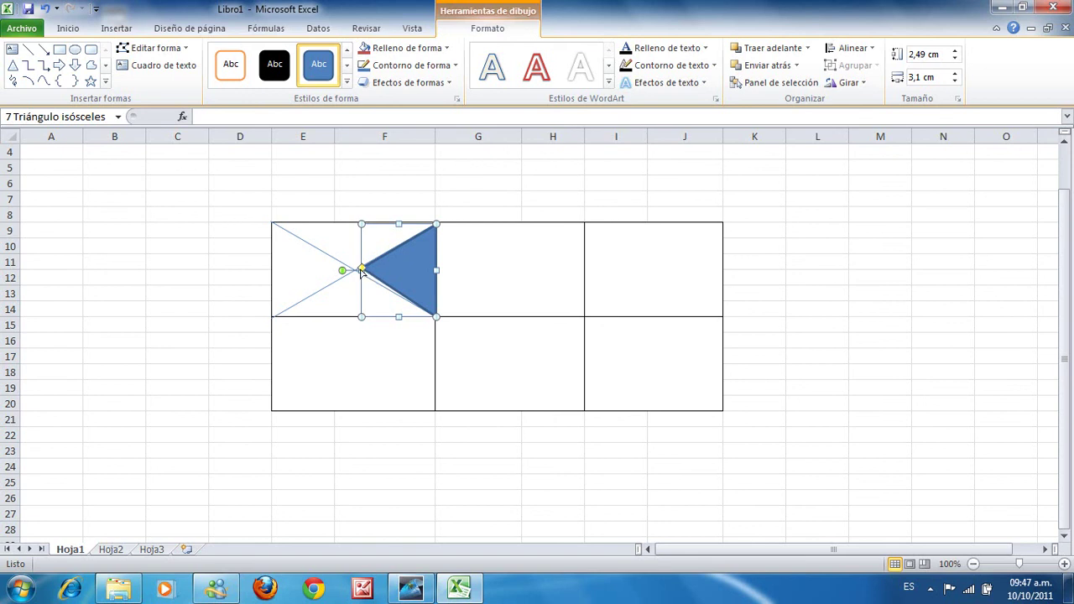
pyautogui.moveTo(362, 272); pyautogui.dragTo(363, 273)
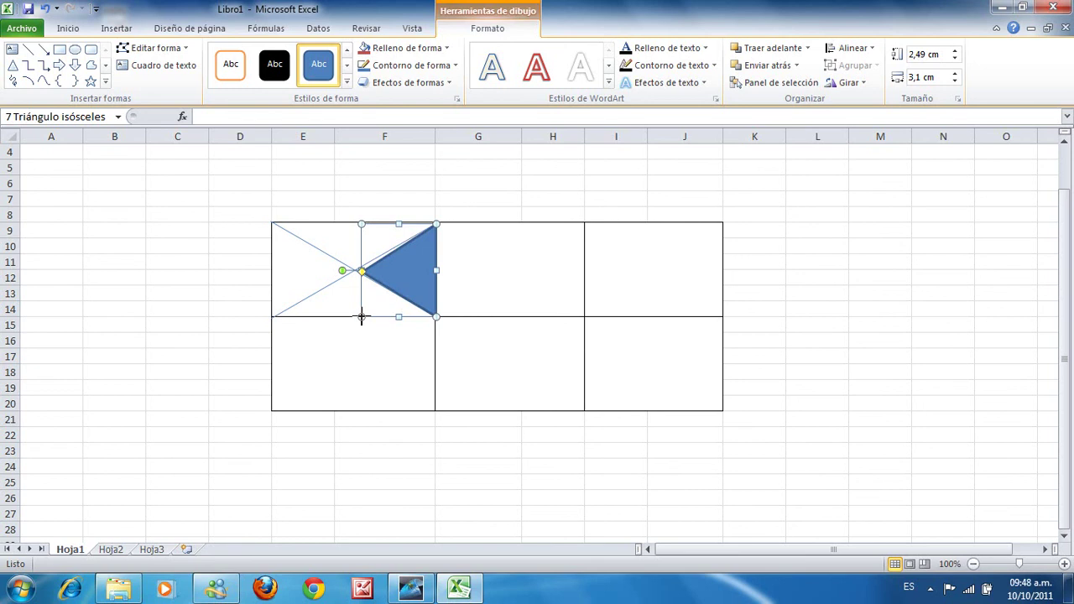
pyautogui.moveTo(361, 316); pyautogui.dragTo(356, 311)
pyautogui.click(508, 202)
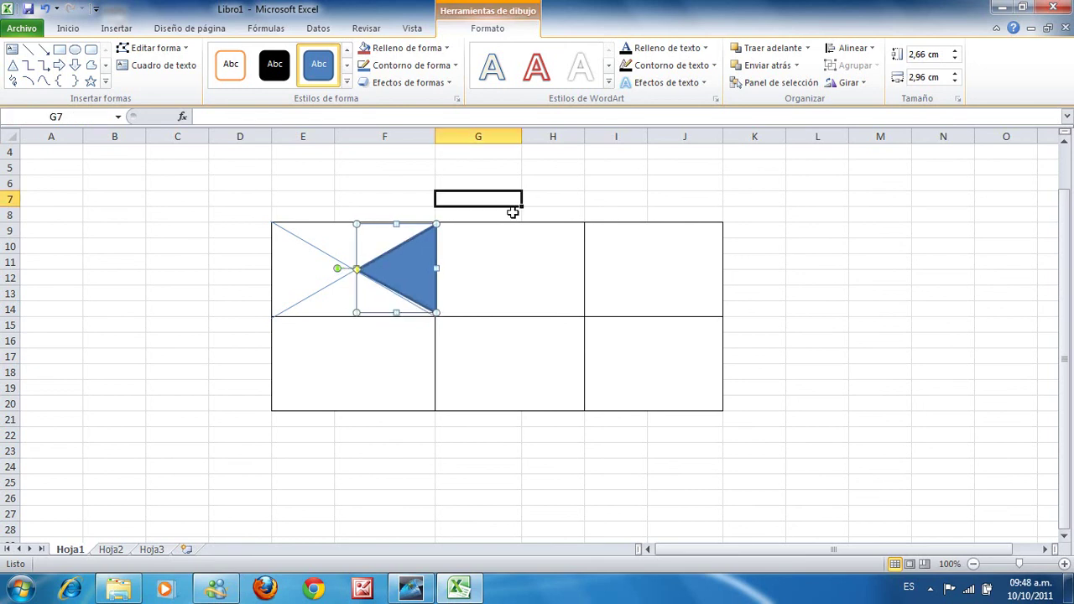
# Step: Widen the triangle's base to about 3.04 cm so it fills the right quarter between the diagonals
pyautogui.click(416, 279)
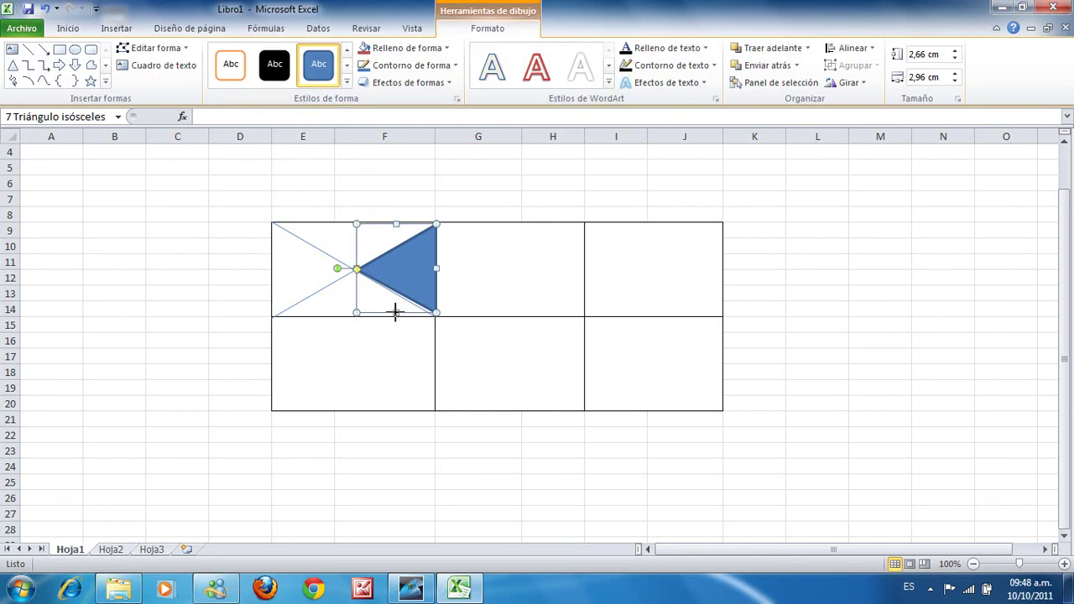
pyautogui.moveTo(394, 312); pyautogui.dragTo(395, 314)
pyautogui.click(475, 195)
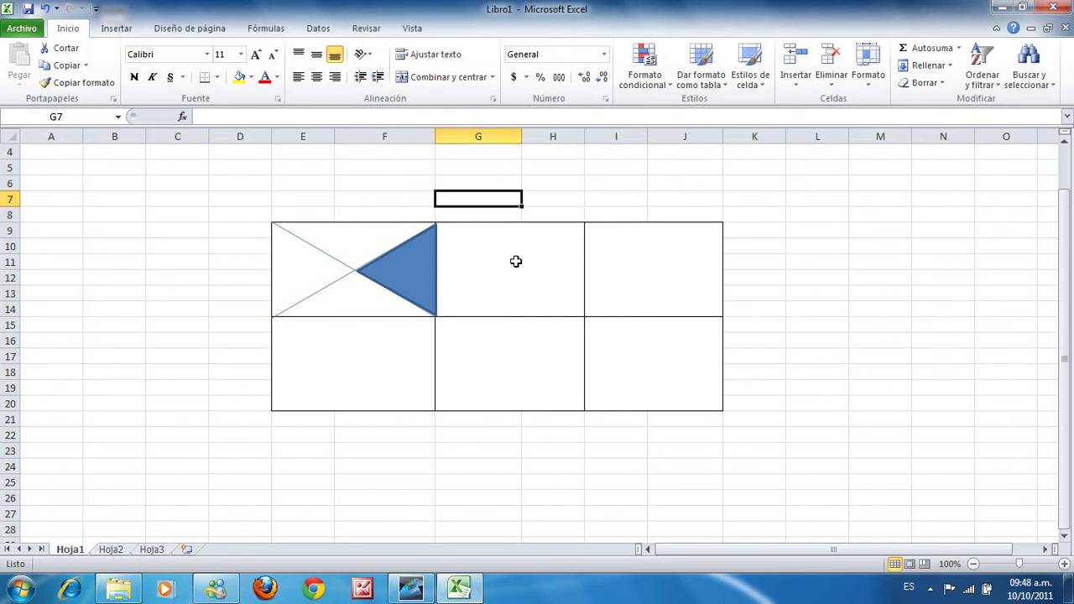
pyautogui.click(359, 273)
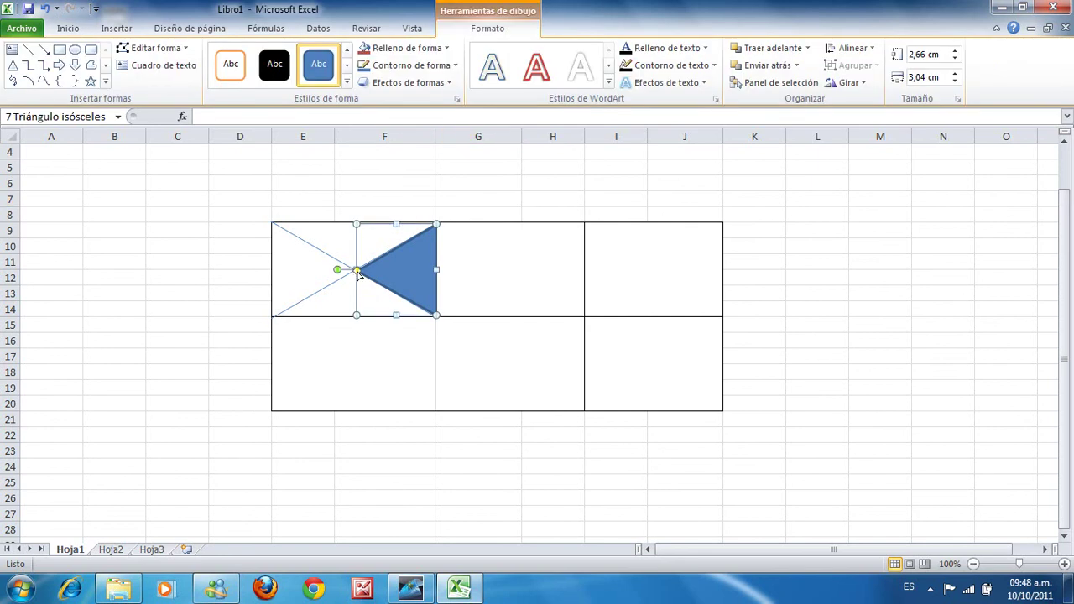
pyautogui.click(487, 199)
# Step: Copy the fitted triangle and paste the duplicate into the merged cell E9:F14
pyautogui.click(408, 268)
pyautogui.rightClick(409, 270)
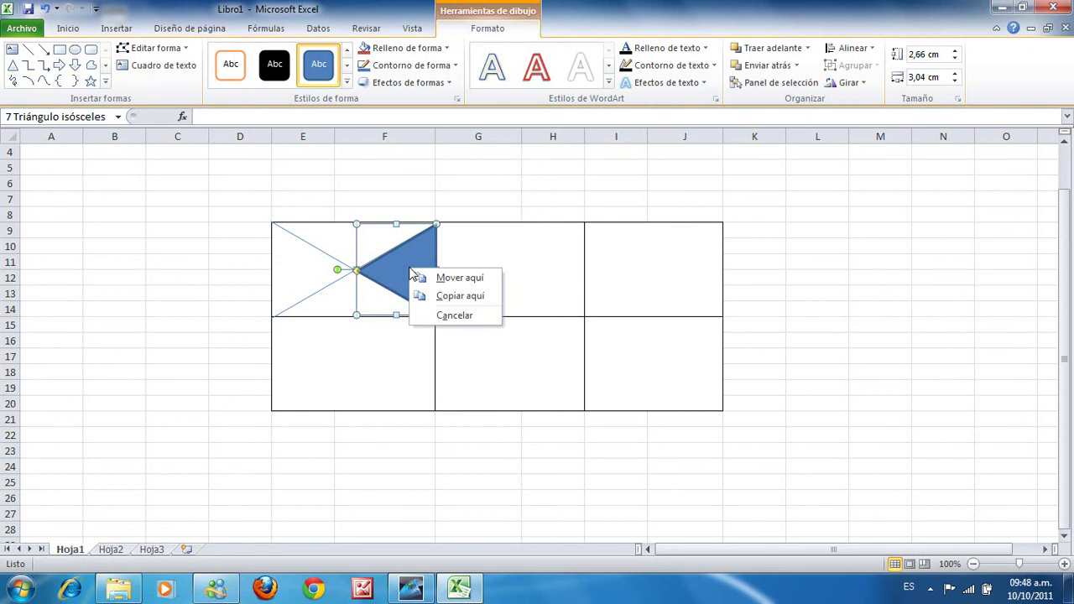
pyautogui.click(396, 251)
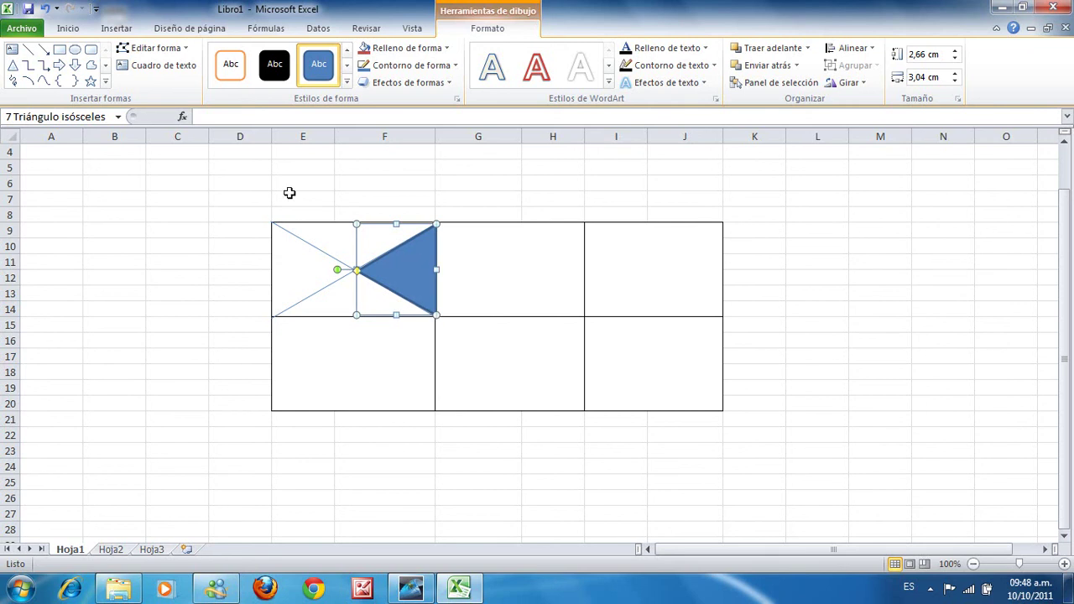
pyautogui.click(67, 28)
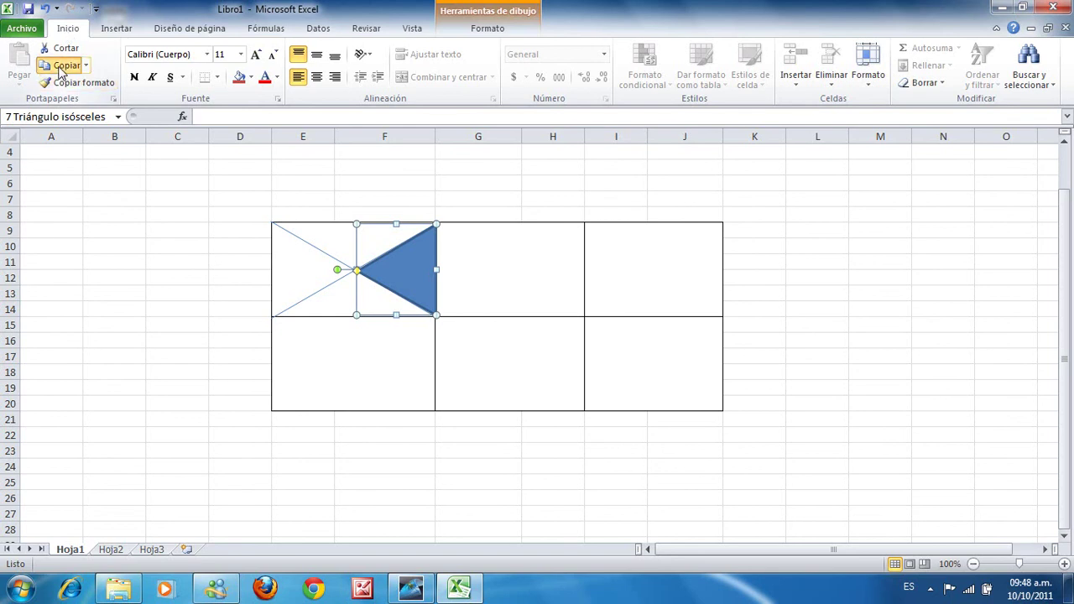
pyautogui.click(60, 66)
pyautogui.rightClick(311, 273)
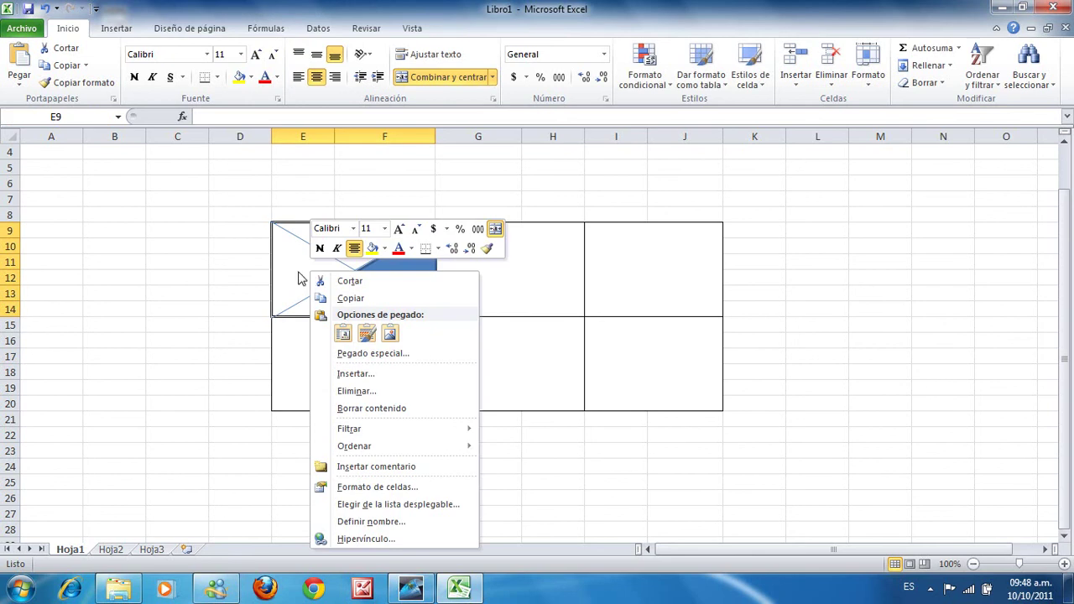
pyautogui.click(257, 277)
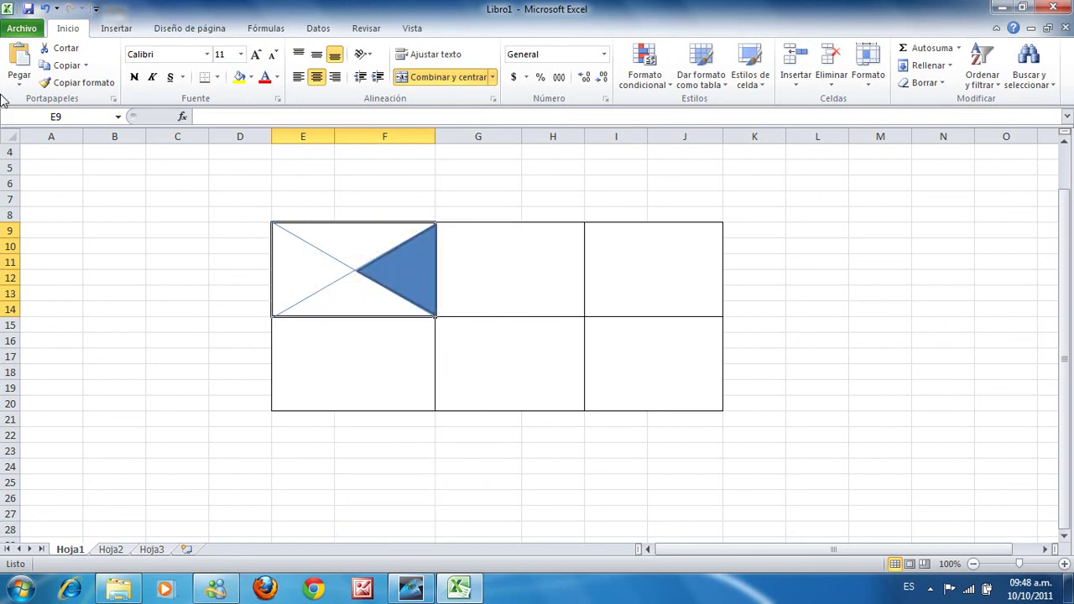
pyautogui.click(19, 59)
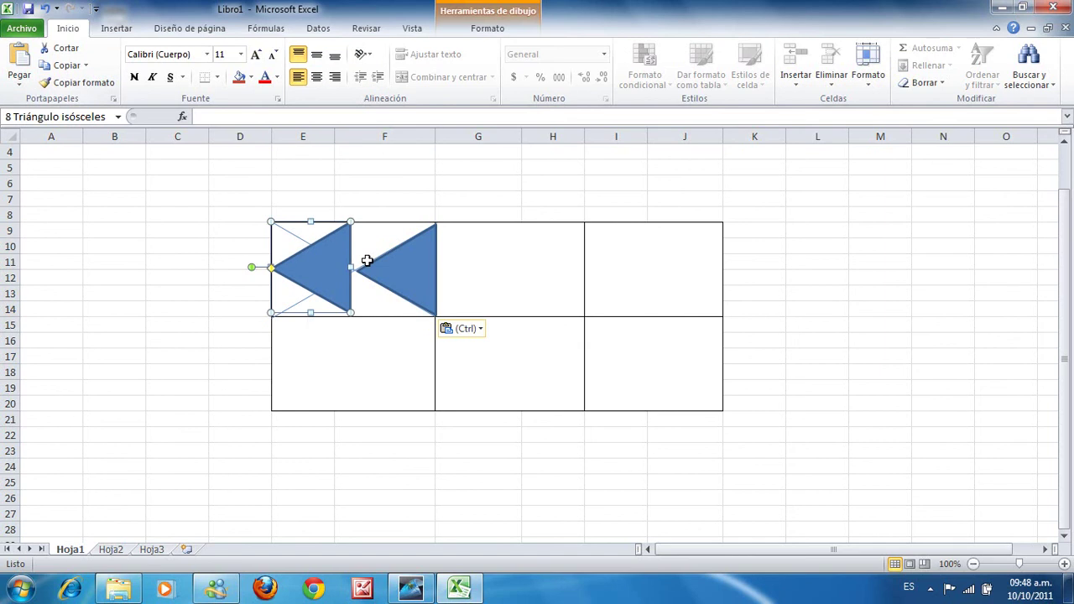
# Step: Move the duplicate triangle against the outer left edge of E9:F14 and flip it horizontally into the cell
pyautogui.moveTo(328, 271); pyautogui.dragTo(243, 280)
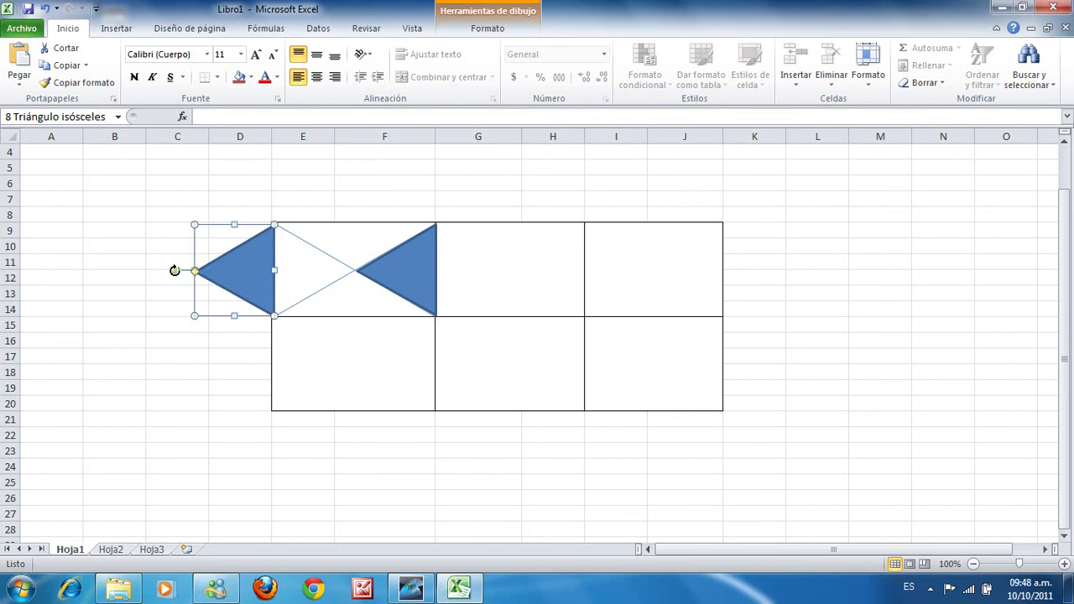
pyautogui.moveTo(195, 316); pyautogui.dragTo(349, 300)
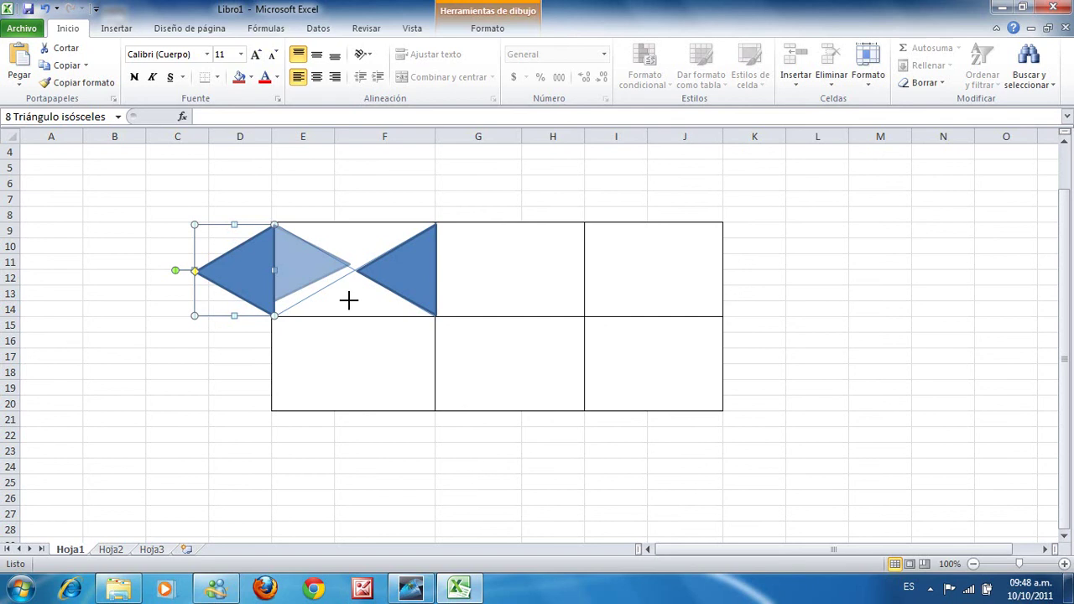
pyautogui.moveTo(349, 300); pyautogui.dragTo(349, 300)
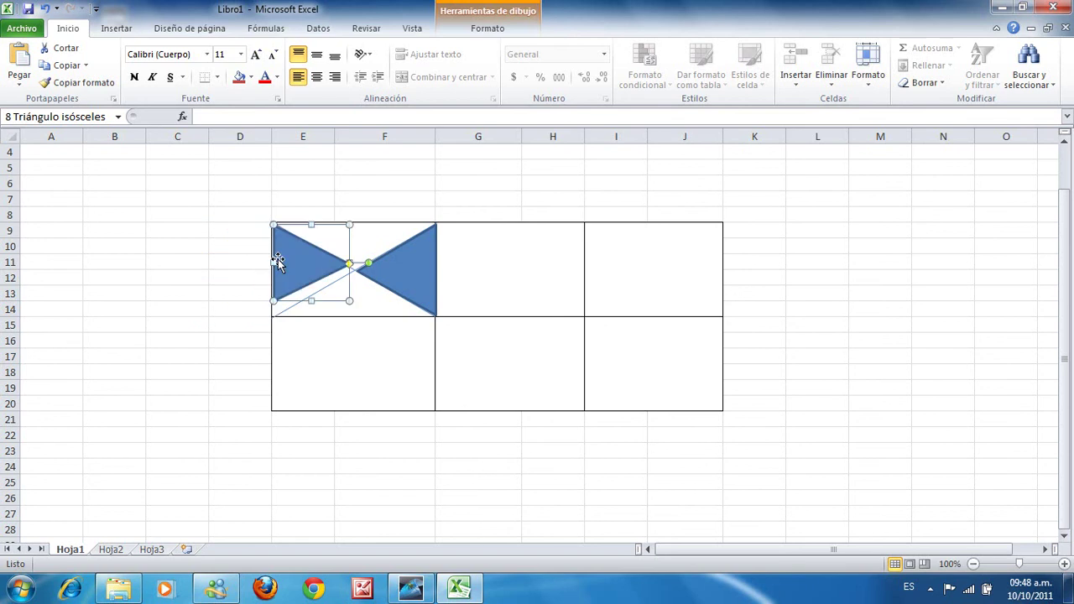
# Step: Move and resize the flipped triangle to fill the left quarter between the diagonals, with its apex at their crossing
pyautogui.moveTo(278, 262); pyautogui.dragTo(312, 222)
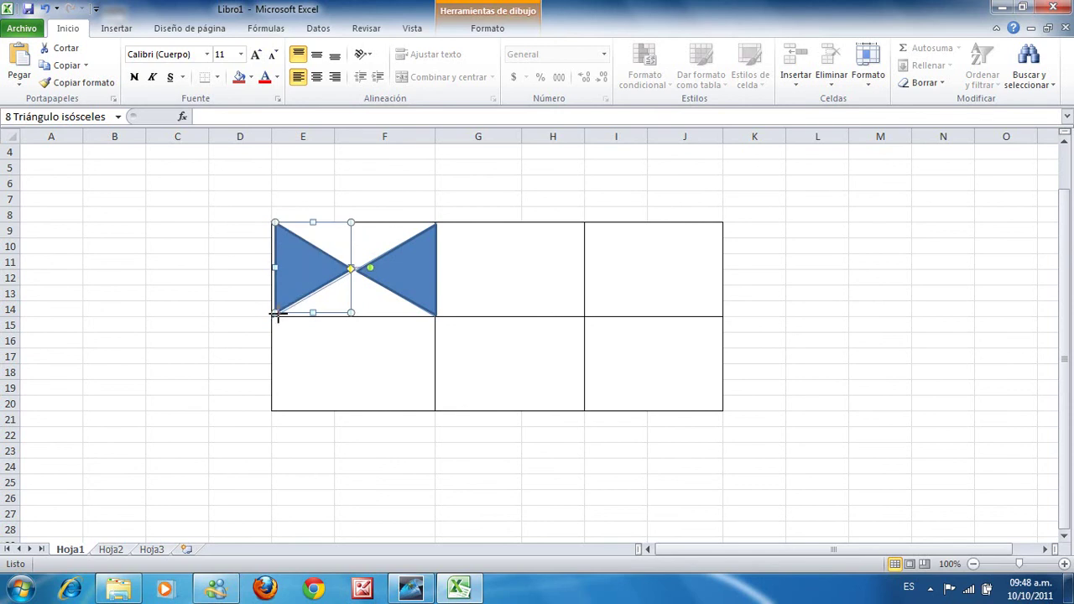
pyautogui.moveTo(278, 315); pyautogui.dragTo(304, 271)
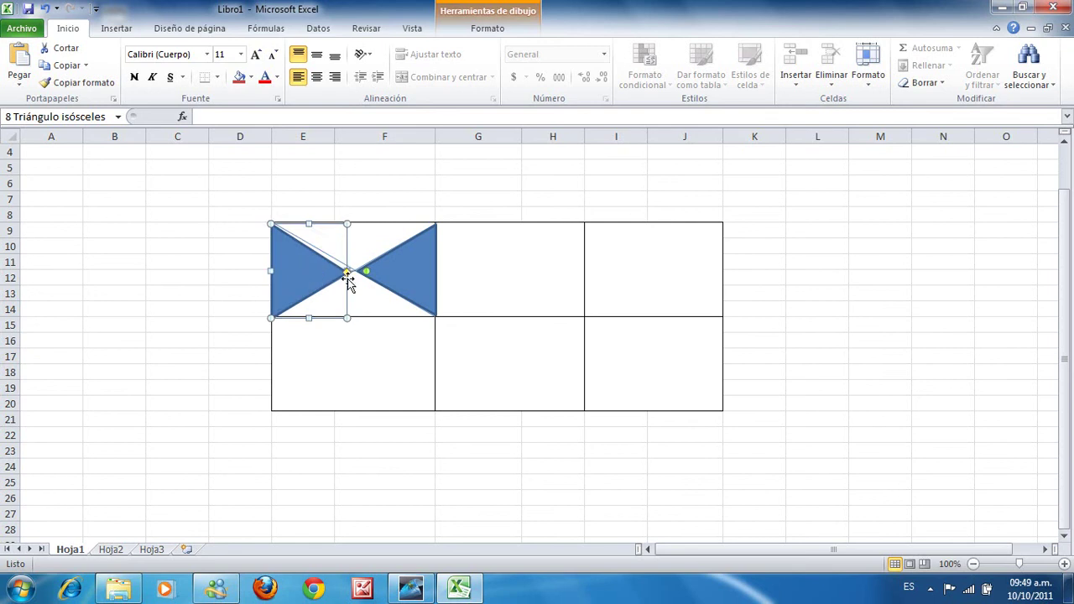
pyautogui.moveTo(346, 275); pyautogui.dragTo(359, 277)
pyautogui.moveTo(346, 319); pyautogui.dragTo(351, 318)
pyautogui.click(403, 180)
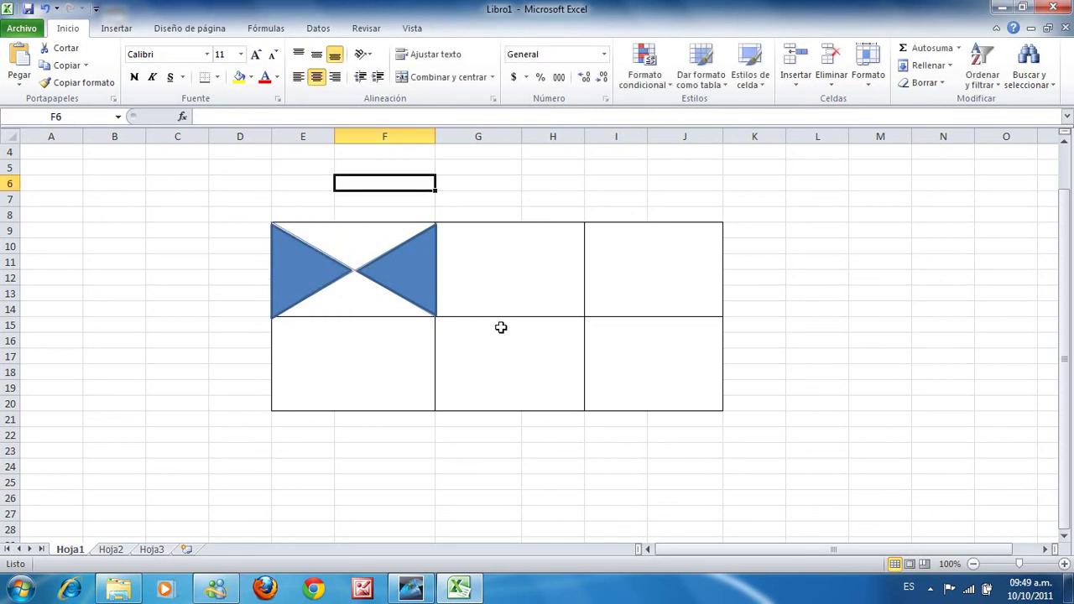
pyautogui.click(351, 267)
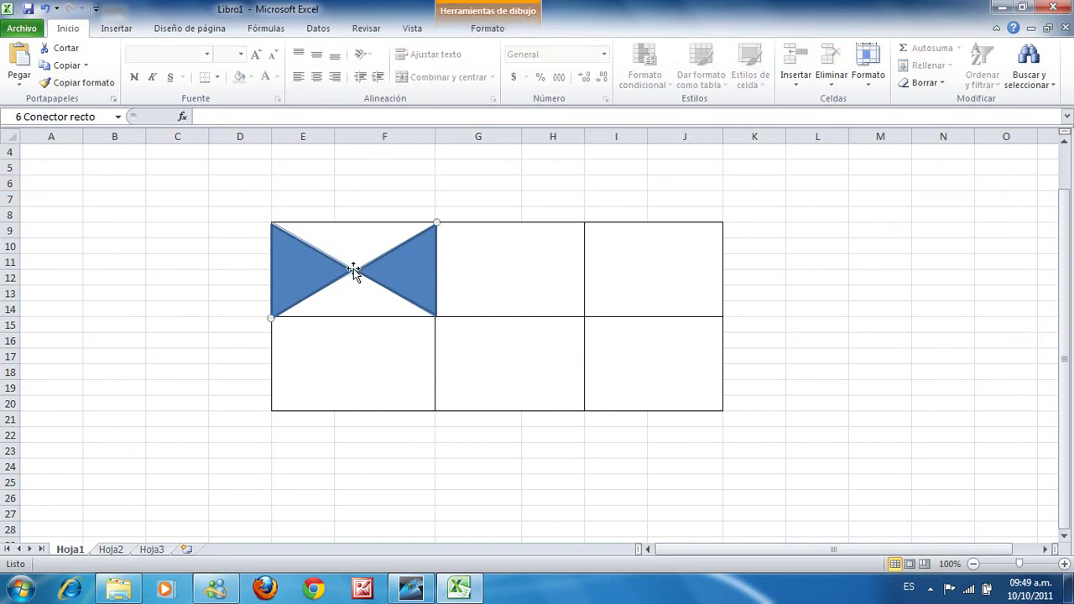
pyautogui.click(359, 304)
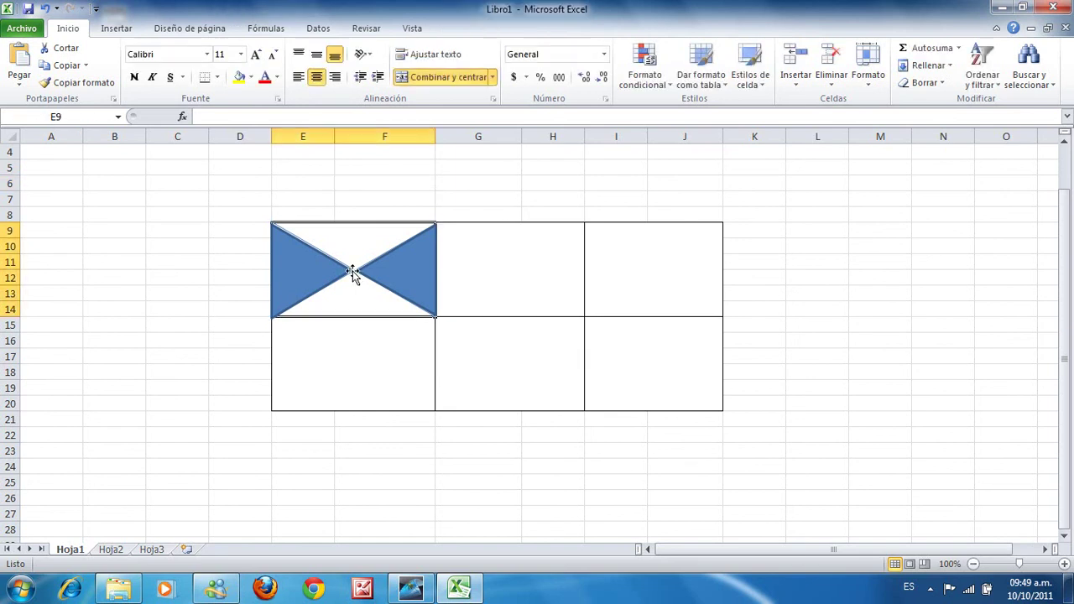
pyautogui.click(353, 271)
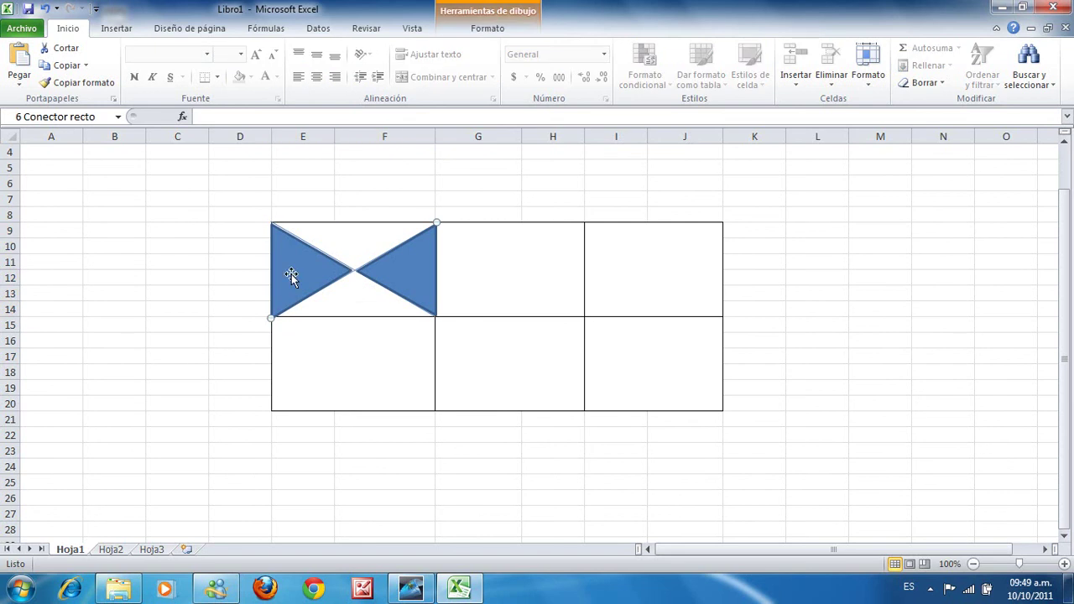
pyautogui.click(253, 272)
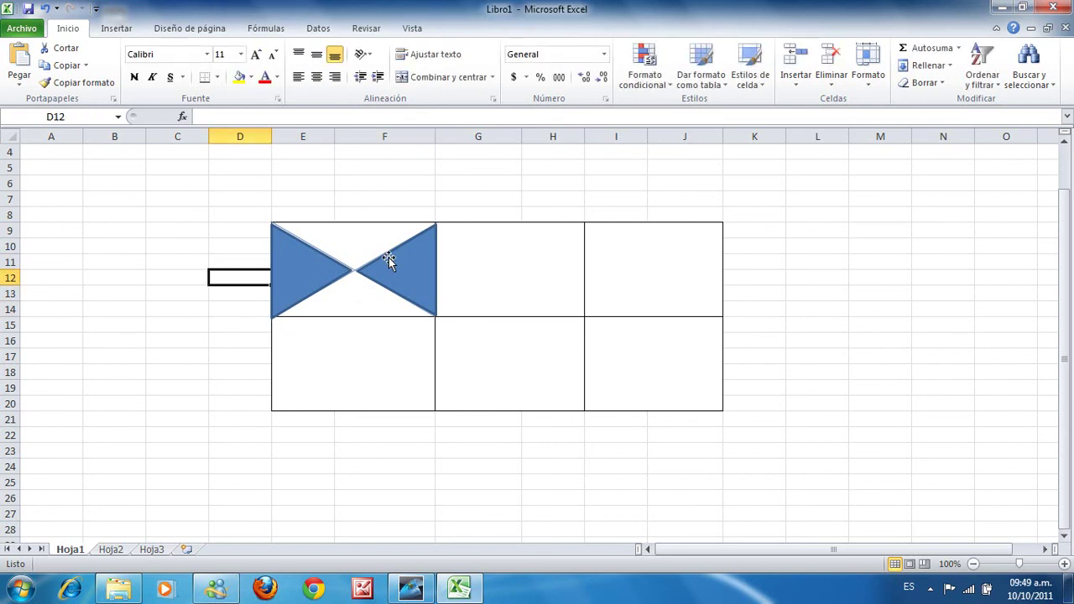
# Step: Paste another triangle, rotate it apex-up and move it so its base rests on the lower edge of E9:F14
pyautogui.click(114, 215)
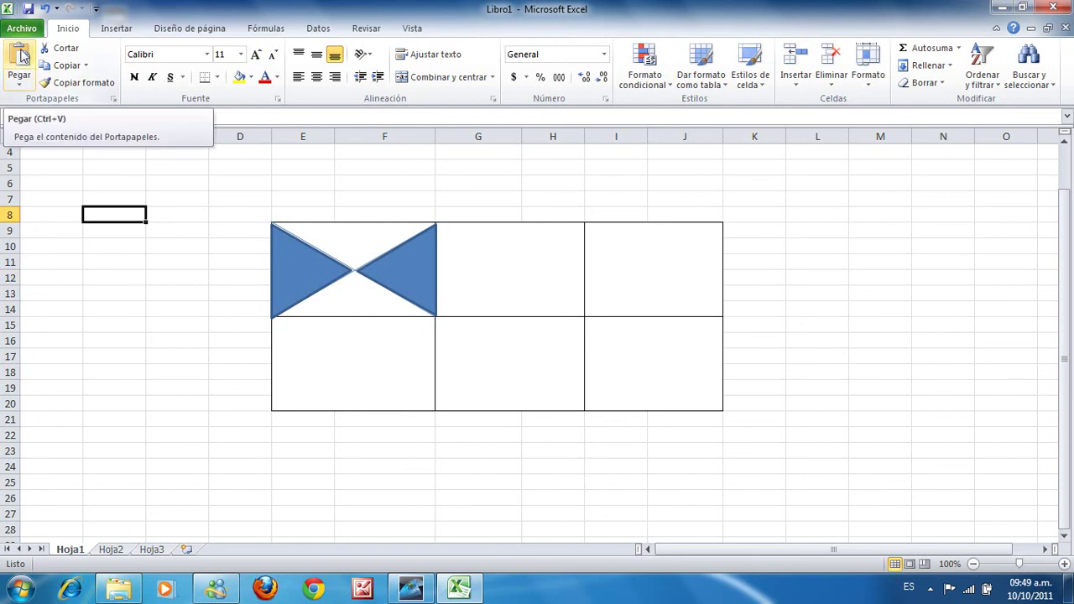
pyautogui.click(20, 55)
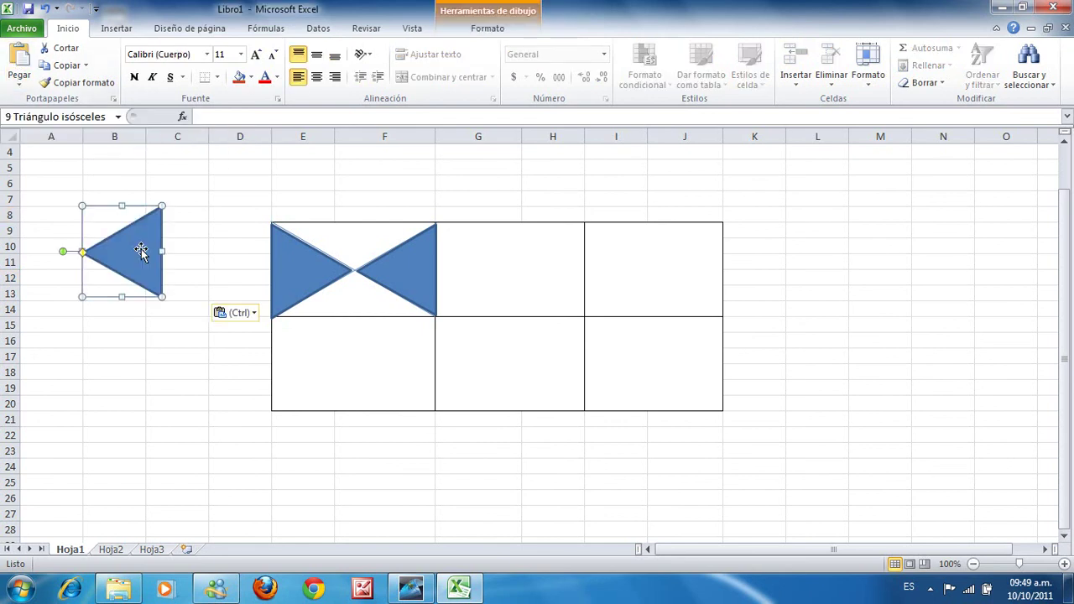
pyautogui.moveTo(141, 251); pyautogui.dragTo(366, 298)
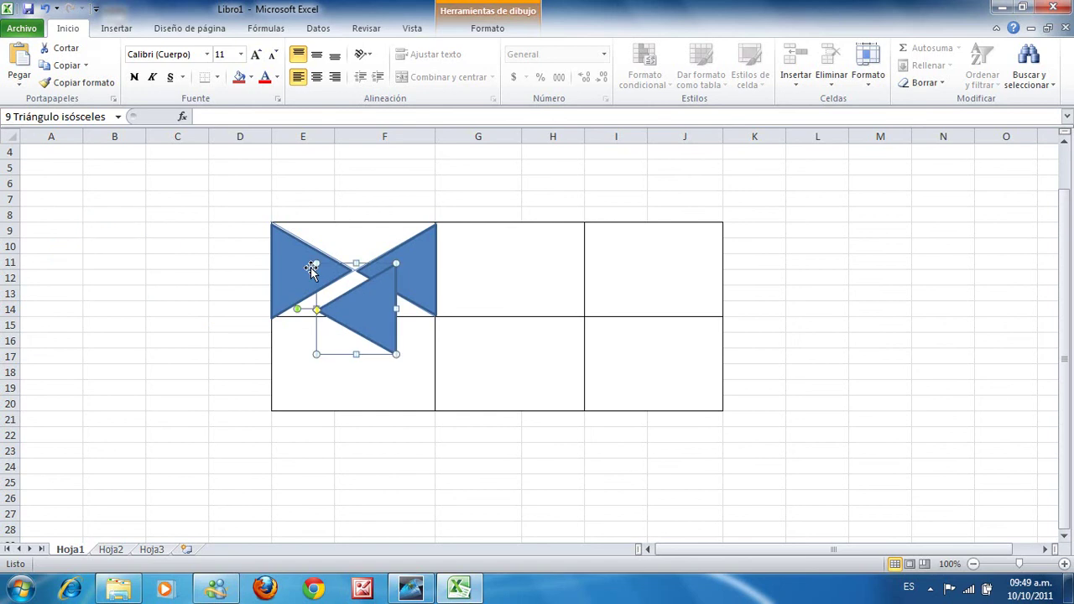
pyautogui.moveTo(296, 306); pyautogui.dragTo(357, 267)
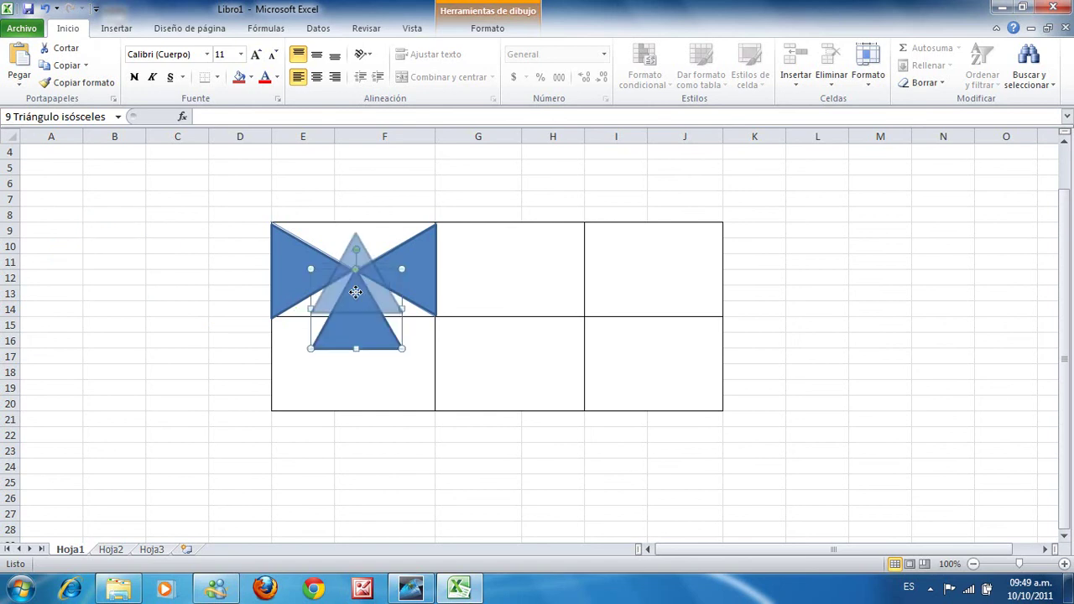
pyautogui.moveTo(354, 325); pyautogui.dragTo(354, 295)
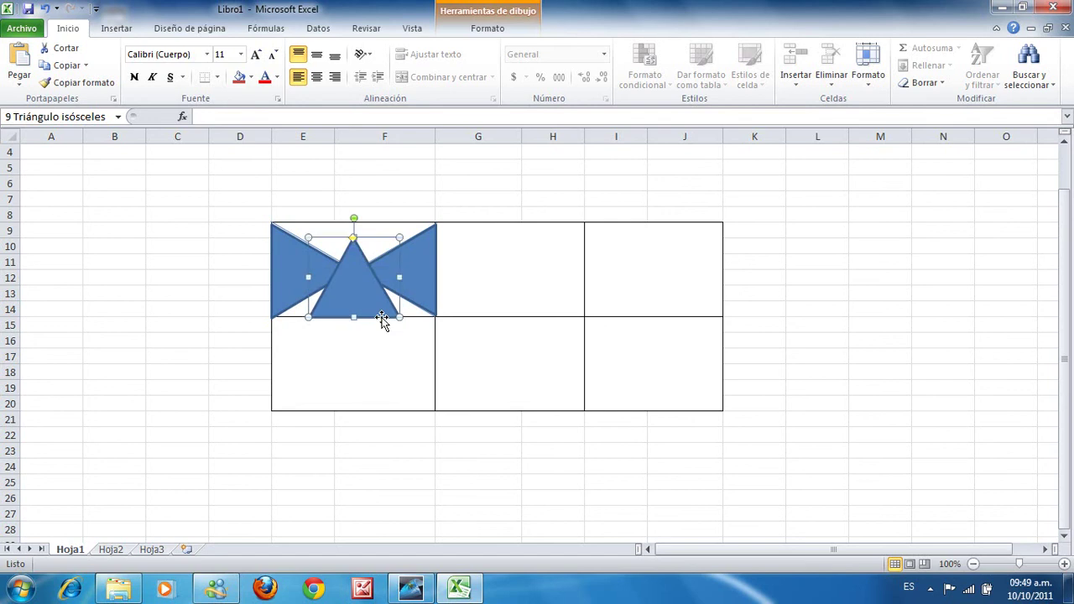
# Step: Resize the upright triangle to about 1.54 by 5.32 cm so it fills the lower quarter between the diagonals
pyautogui.moveTo(401, 239); pyautogui.dragTo(433, 295)
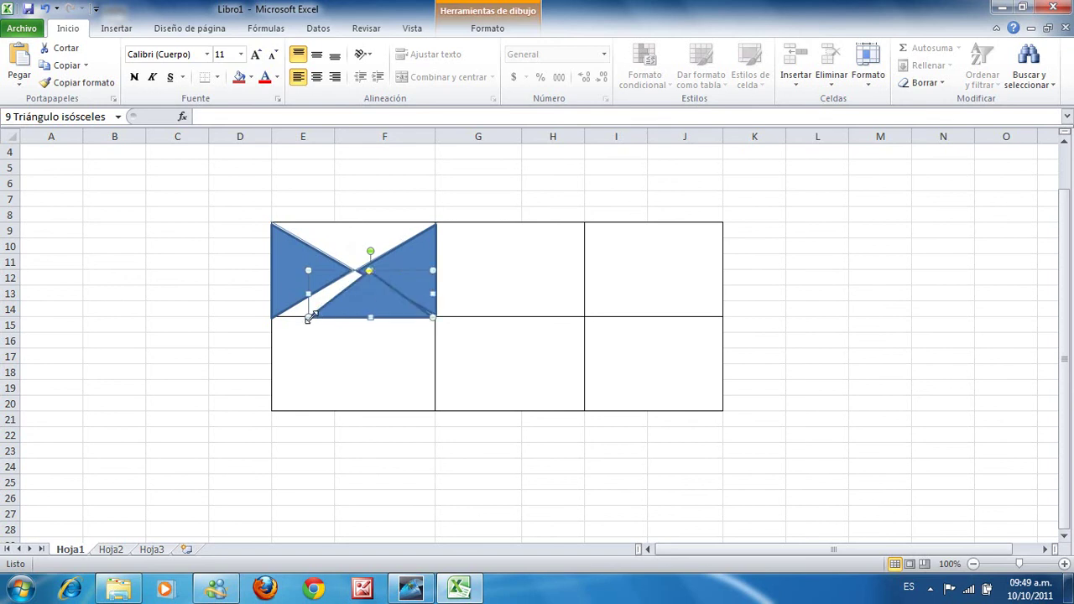
pyautogui.moveTo(308, 317); pyautogui.dragTo(274, 318)
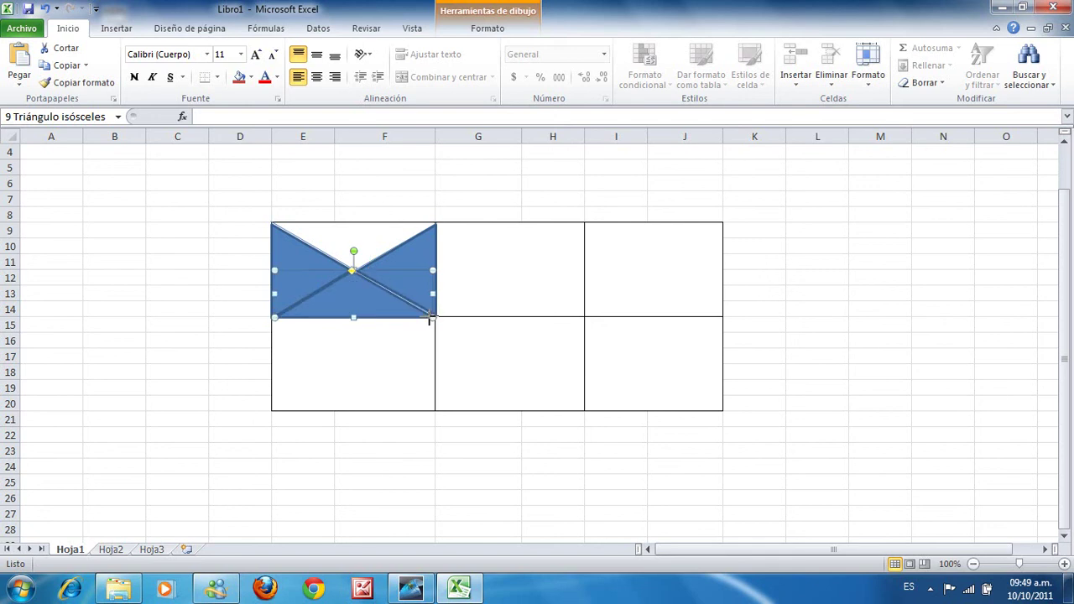
pyautogui.moveTo(429, 318); pyautogui.dragTo(434, 317)
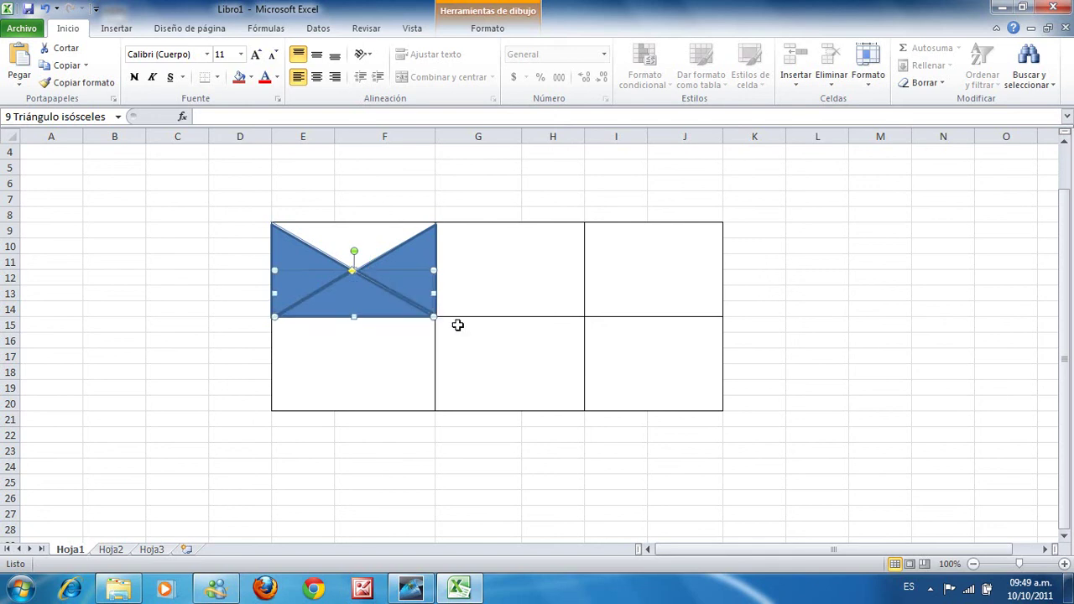
pyautogui.press('Escape')
# Step: Duplicate the lower triangle, flip the copy vertically and fit it into the upper quarter of E9:F14 with its apex at the crossing
pyautogui.click(367, 291)
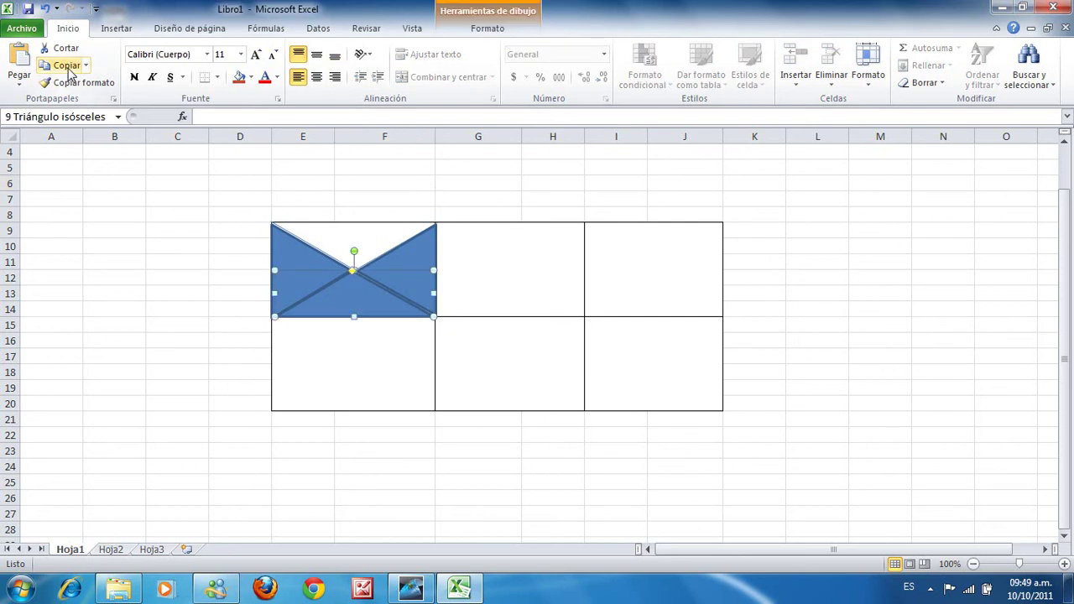
pyautogui.click(18, 63)
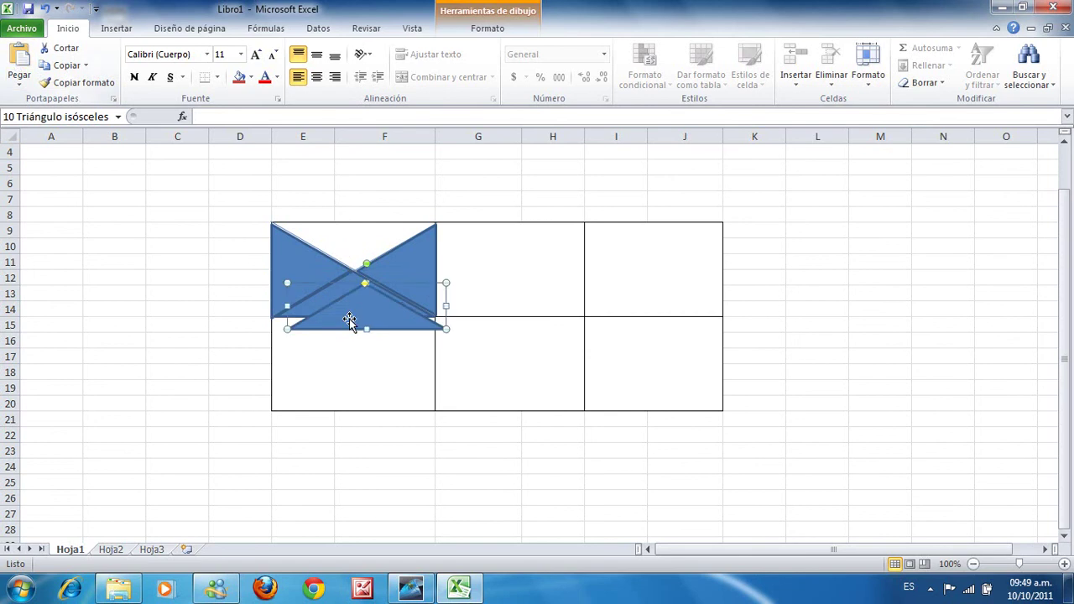
pyautogui.moveTo(359, 303); pyautogui.dragTo(361, 221)
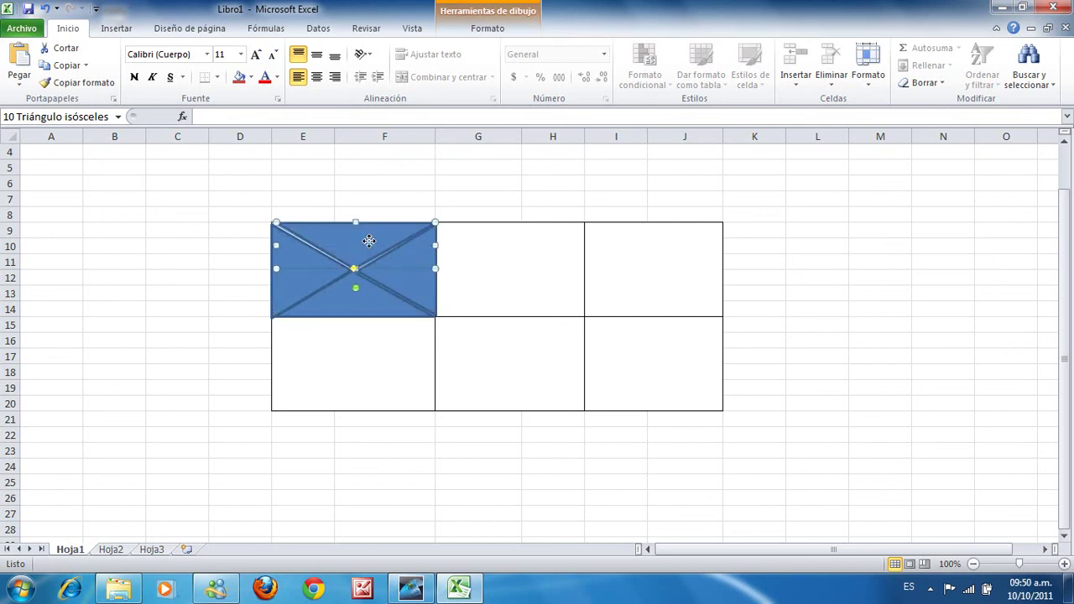
pyautogui.click(385, 464)
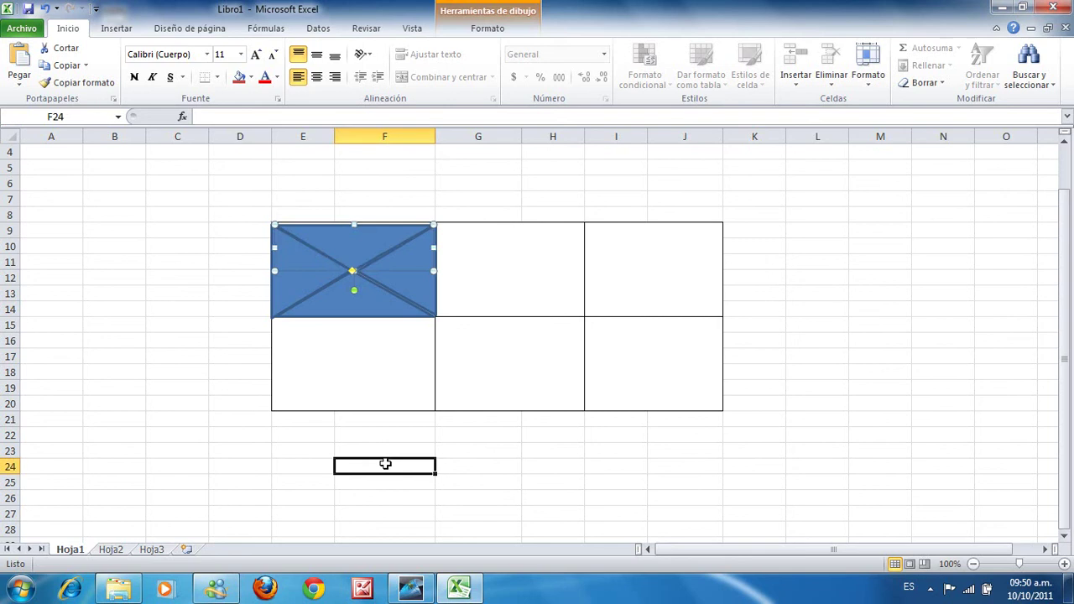
# Step: Enlarge the right triangle to about 2.82 by 3.07 cm so its apex meets the other triangles at the cell's center
pyautogui.click(355, 273)
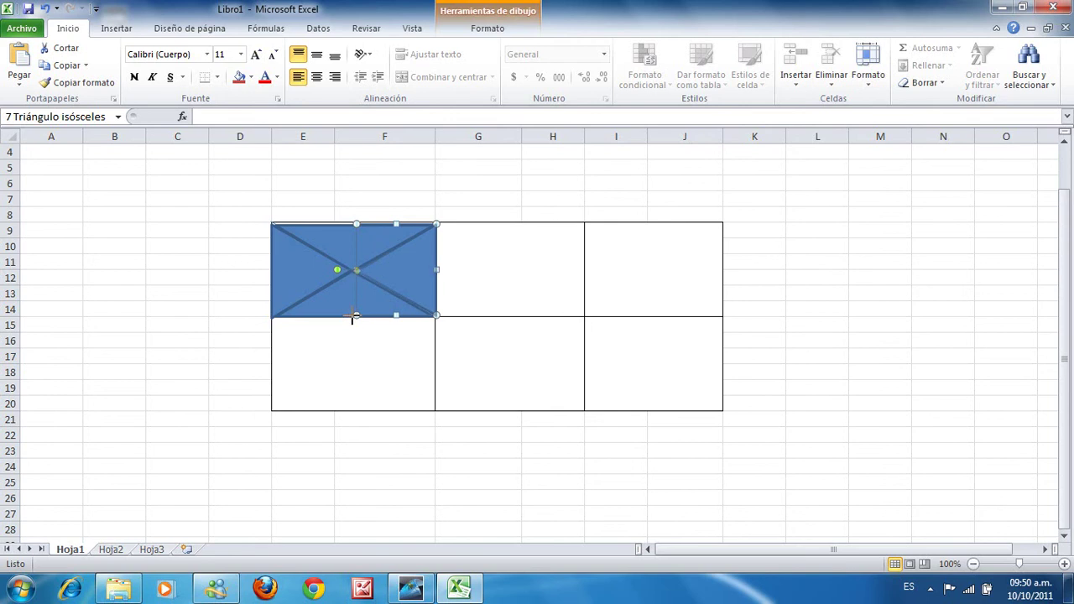
pyautogui.click(391, 357)
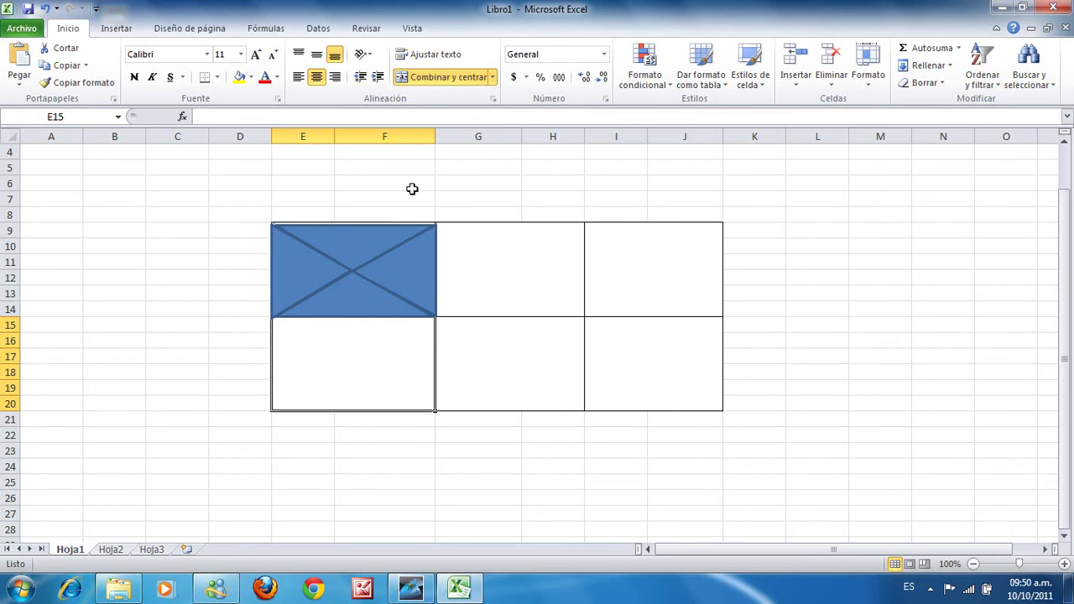
# Step: Apply the glossy orange shape style from the gallery's last row to the lower triangle
pyautogui.click(350, 299)
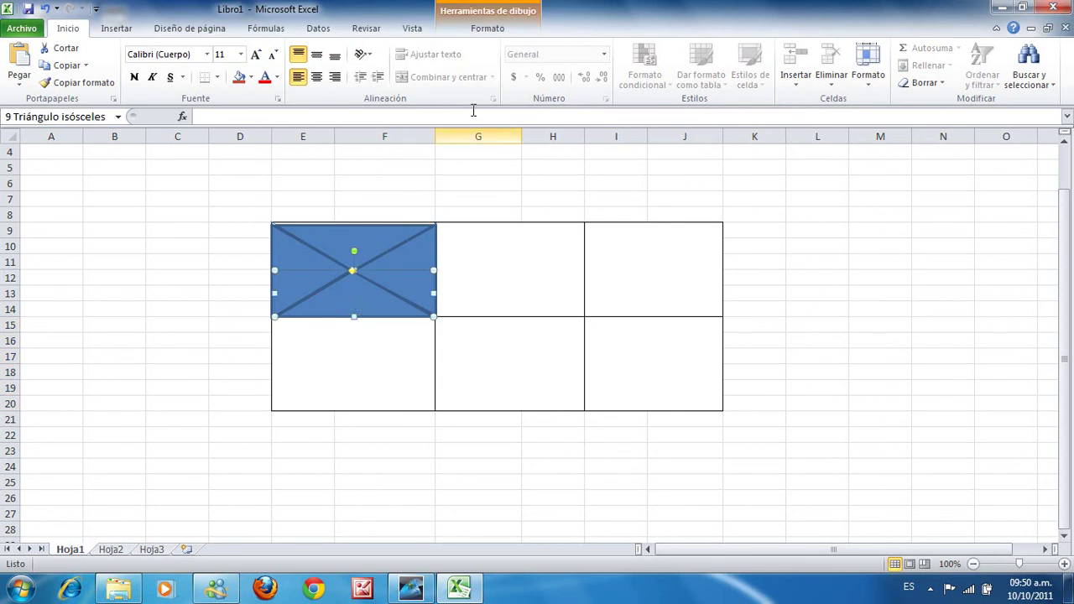
pyautogui.click(506, 10)
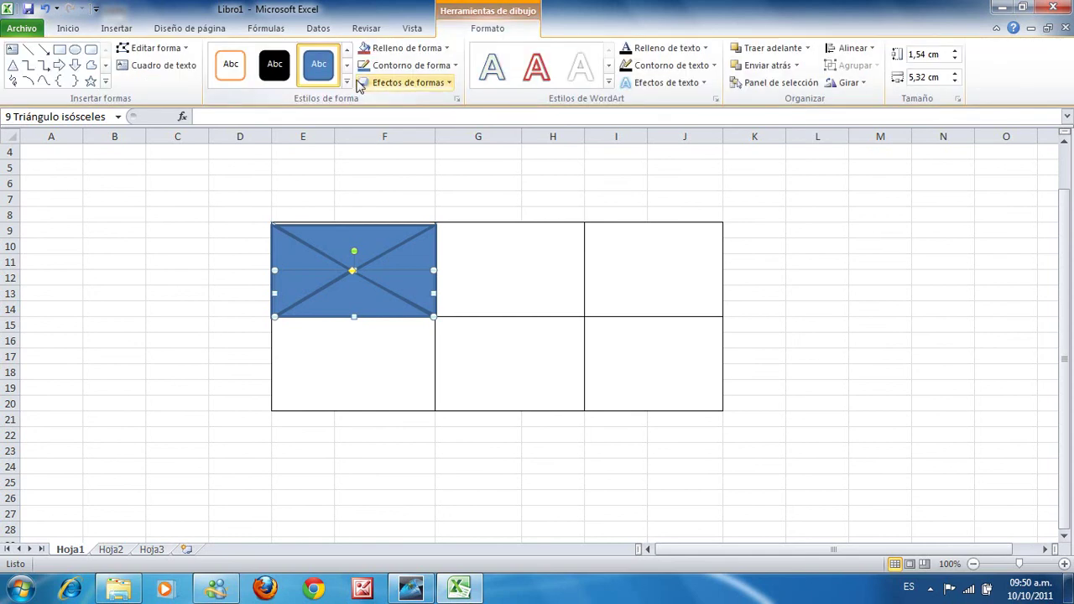
pyautogui.click(346, 82)
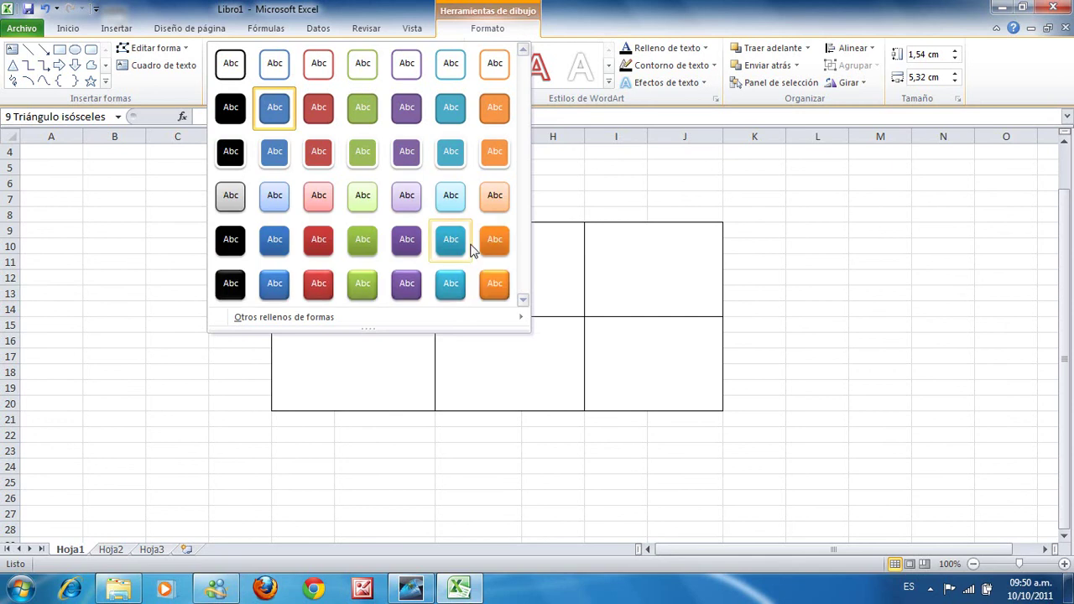
pyautogui.click(495, 292)
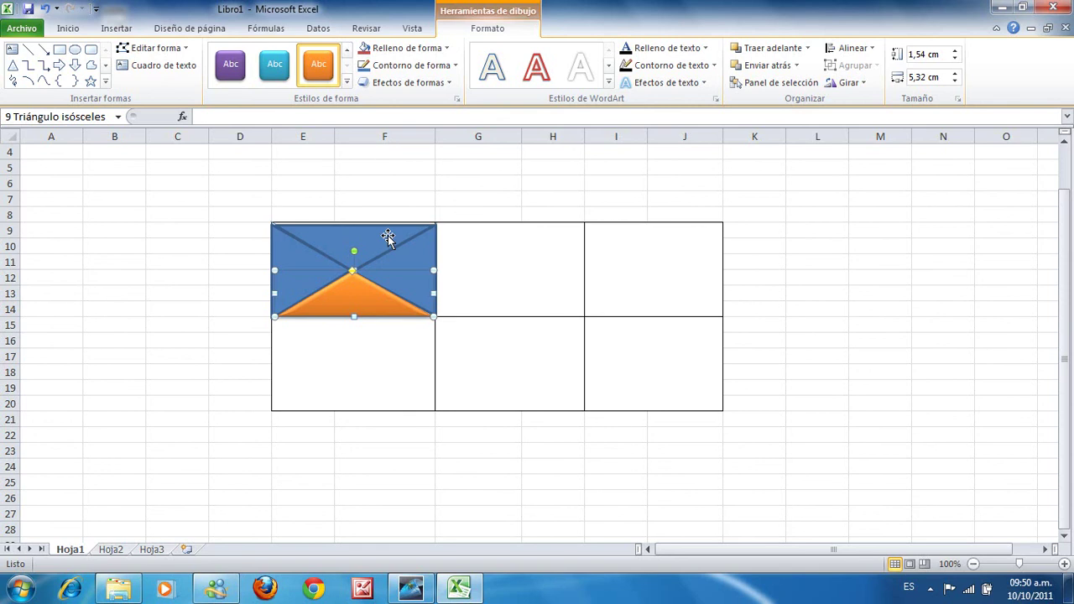
# Step: Apply the glossy purple shape style from the gallery's last row to the upper triangle
pyautogui.click(376, 241)
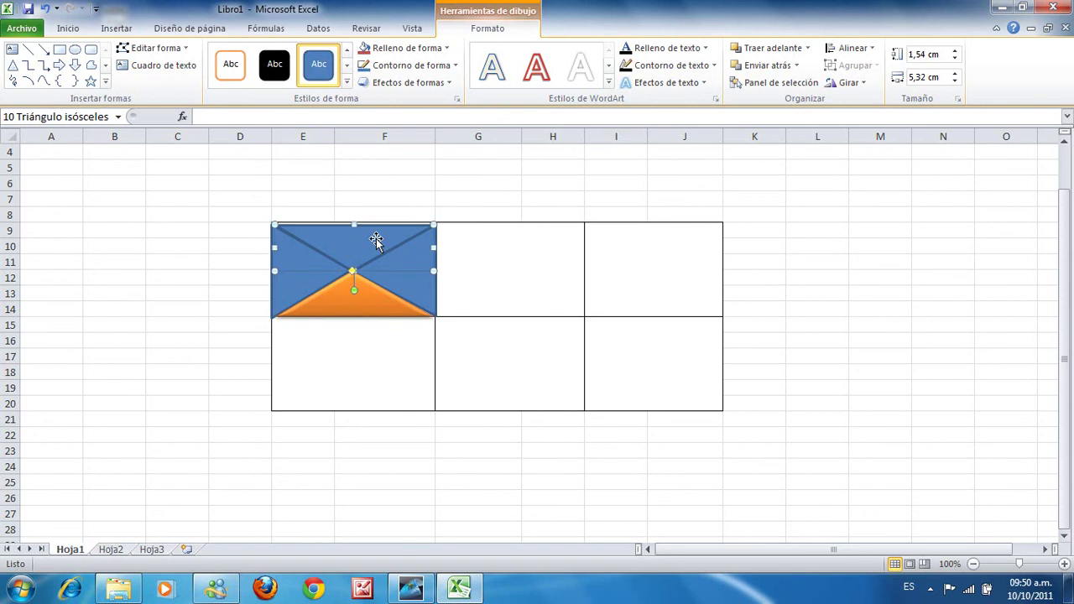
pyautogui.click(346, 84)
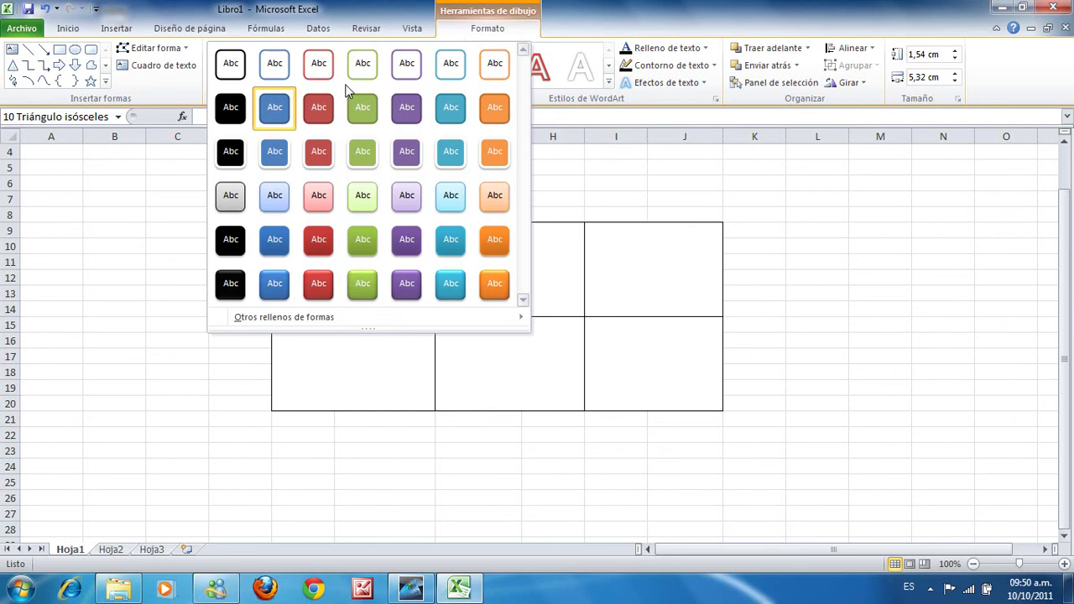
pyautogui.click(412, 285)
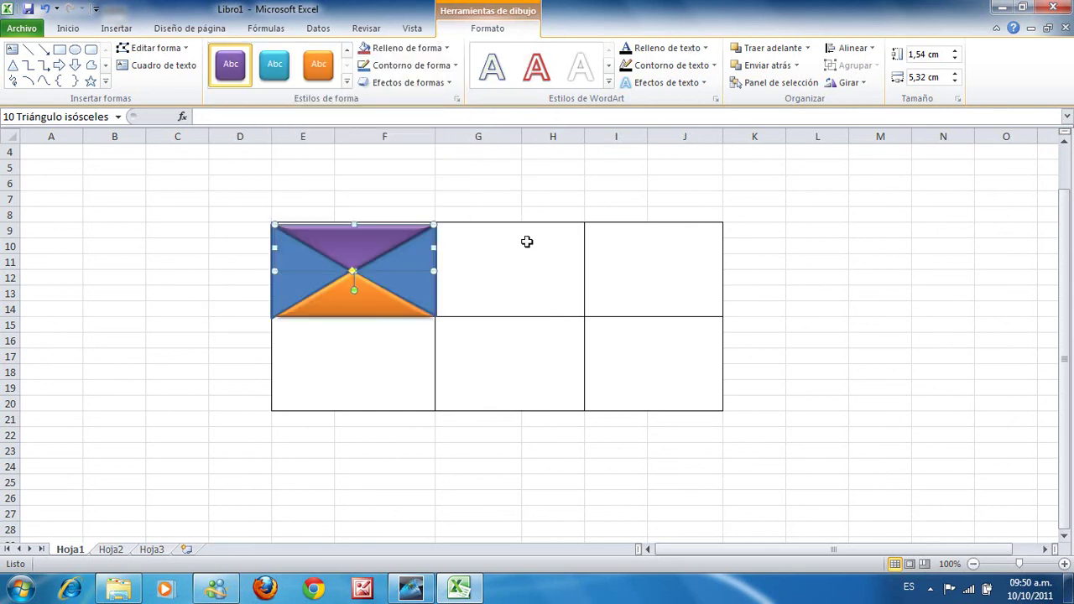
pyautogui.click(529, 186)
# Step: Apply the glossy red shape style from the gallery's last row to the right triangle
pyautogui.click(415, 270)
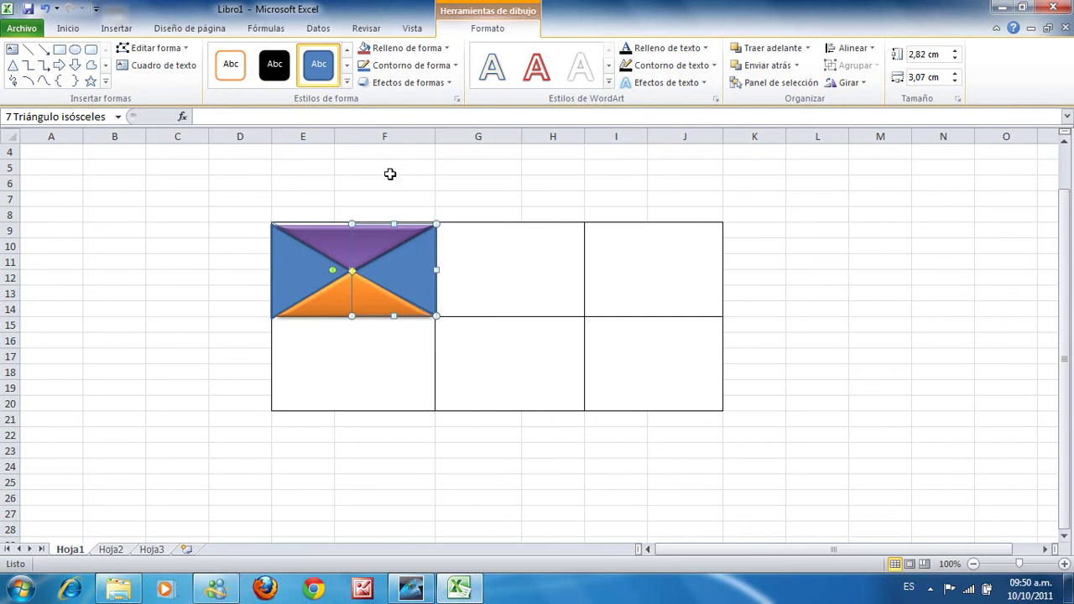
pyautogui.click(346, 82)
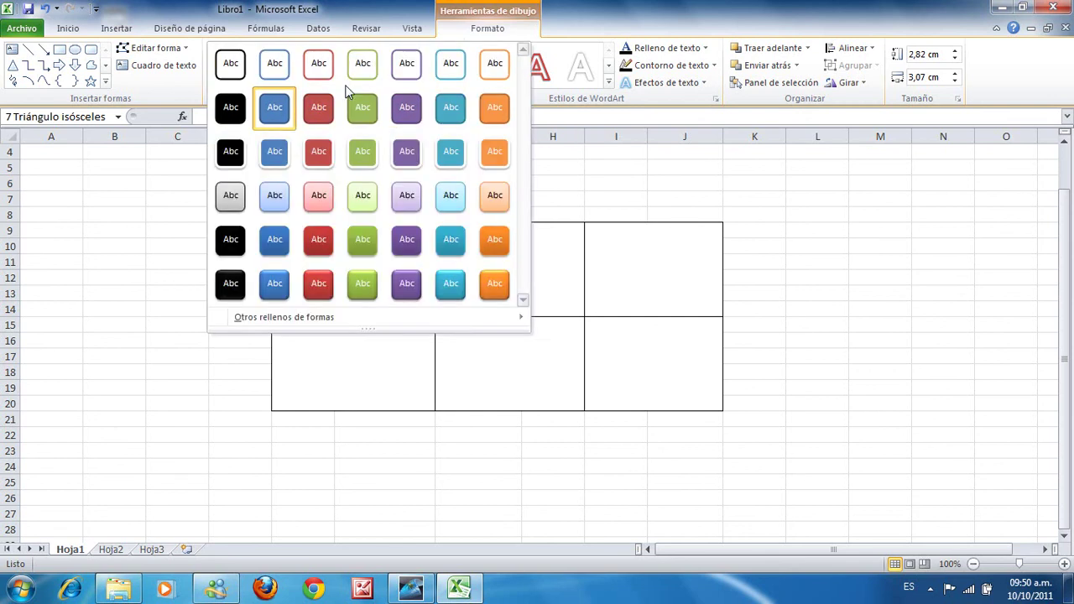
pyautogui.click(323, 284)
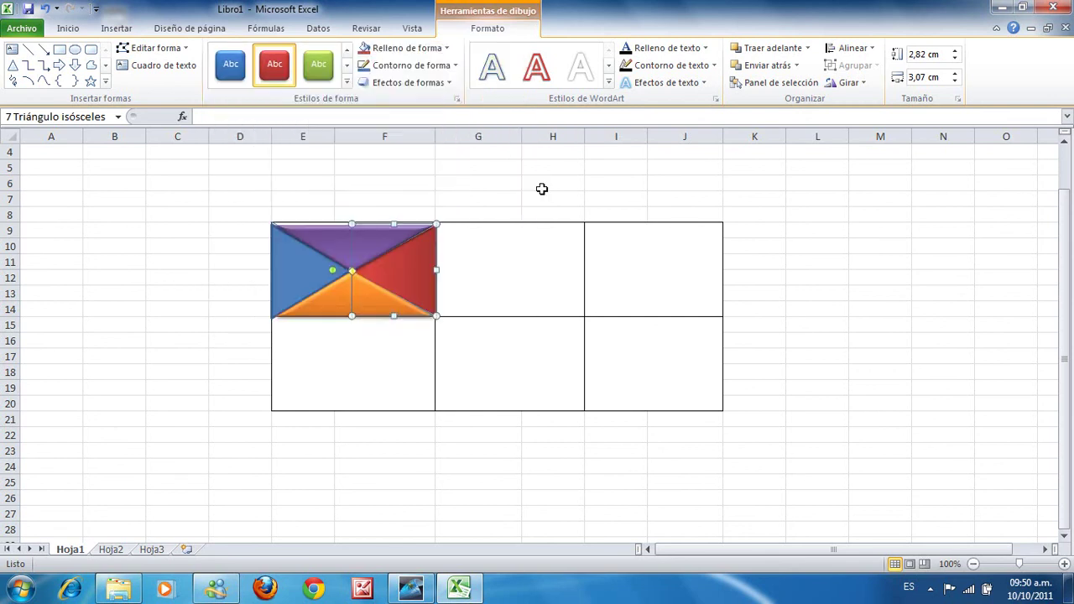
pyautogui.click(542, 189)
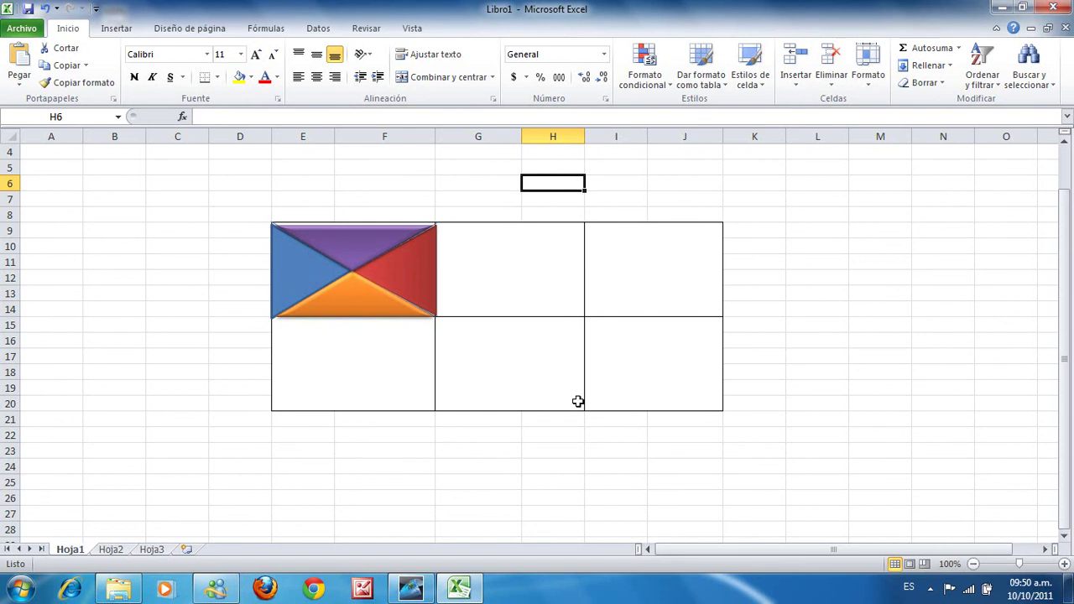